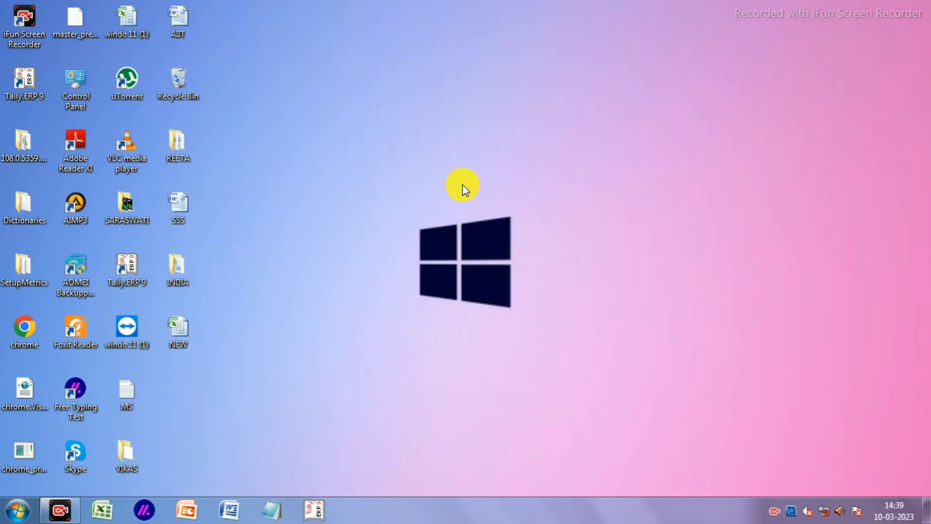
- View the computer's hard drives and the contents of the REETA desktop folder, closing each window
{"action": "left_click", "coordinate": [12, 510]}
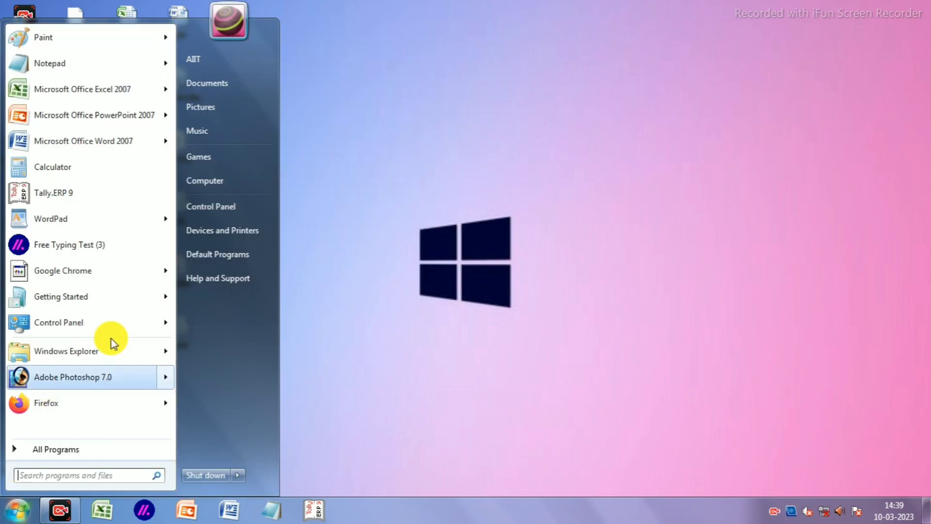
{"action": "left_click", "coordinate": [233, 184]}
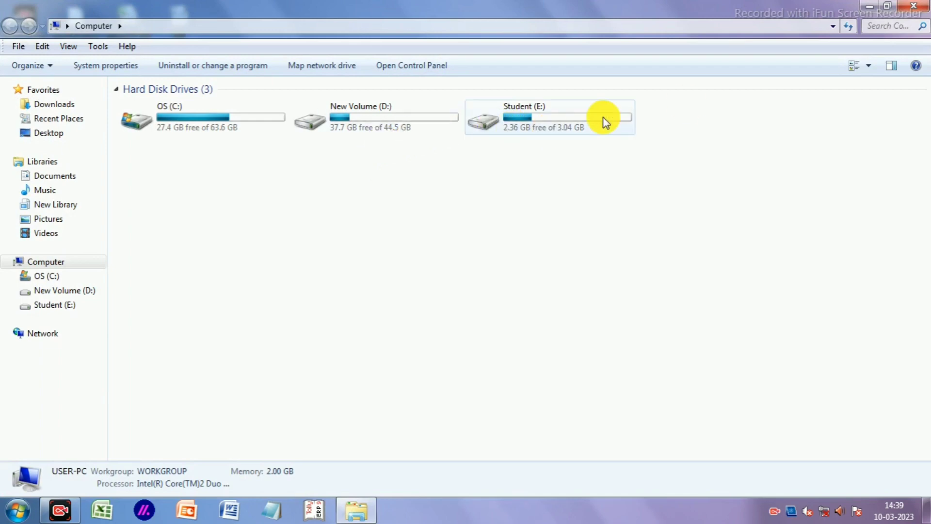
{"action": "left_click", "coordinate": [916, 11]}
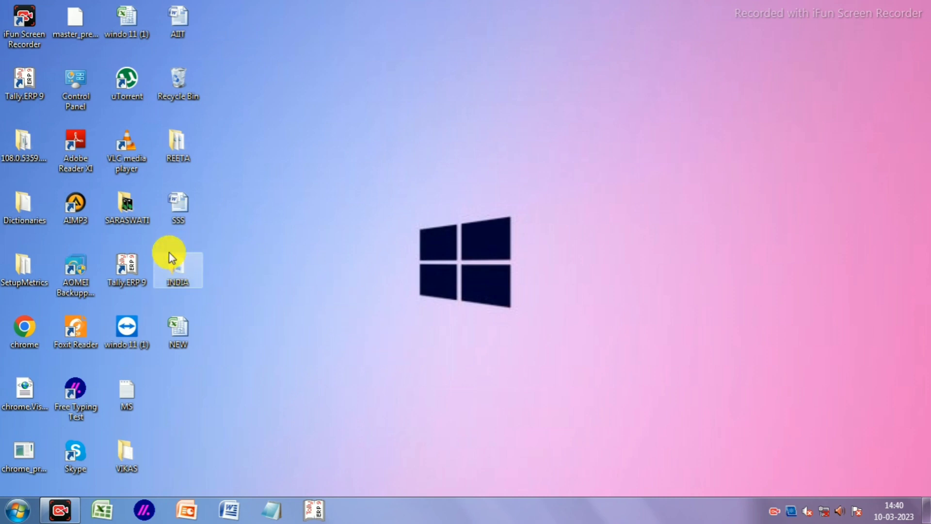
{"action": "double_click", "coordinate": [184, 150]}
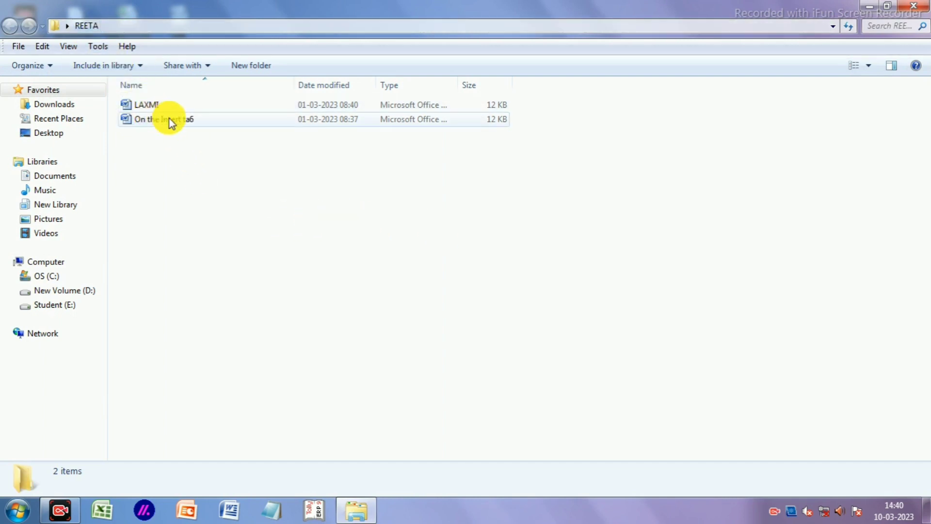
{"action": "left_click", "coordinate": [914, 5]}
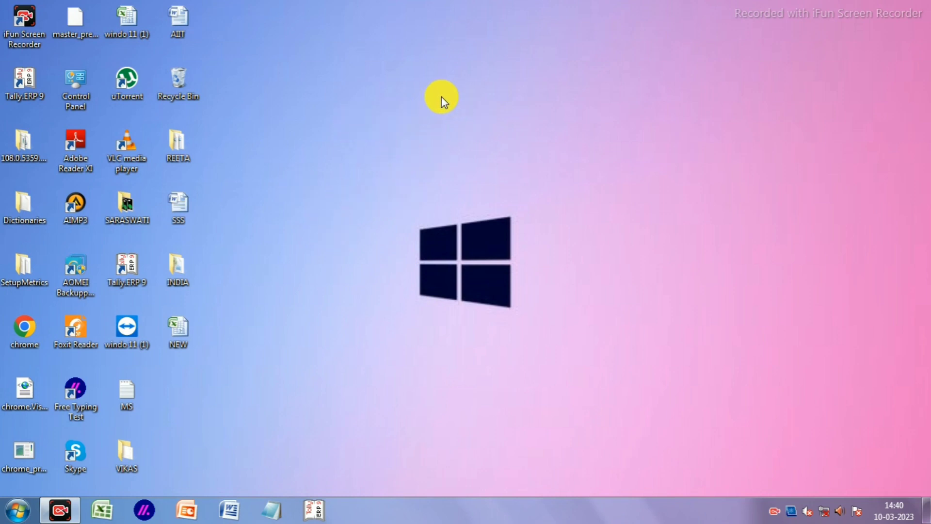
- Create a new folder named RAJU on an empty area of the desktop
{"action": "right_click", "coordinate": [429, 102]}
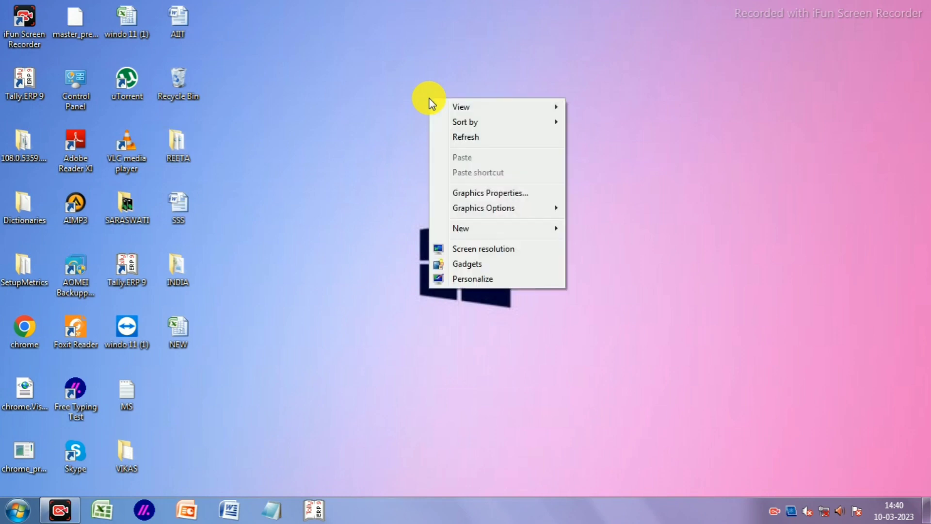
{"action": "mouse_move", "coordinate": [479, 228]}
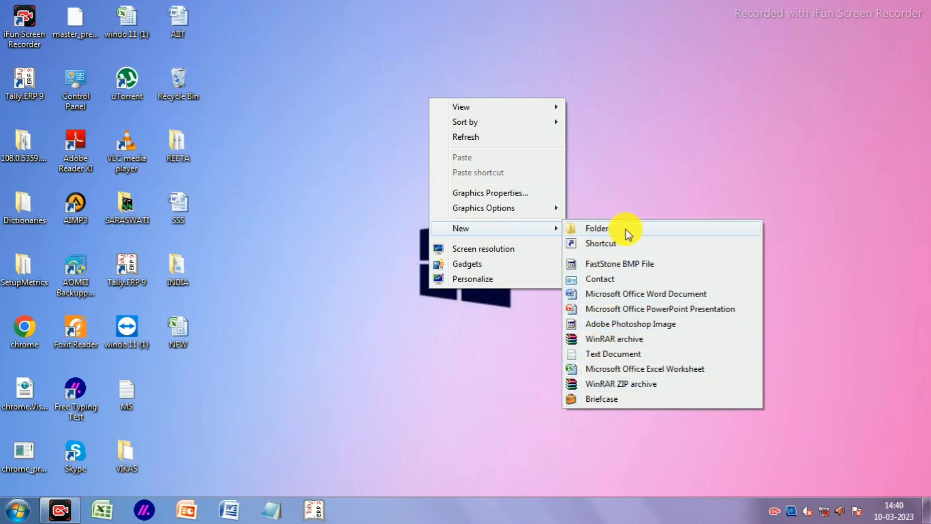
{"action": "left_click", "coordinate": [607, 228]}
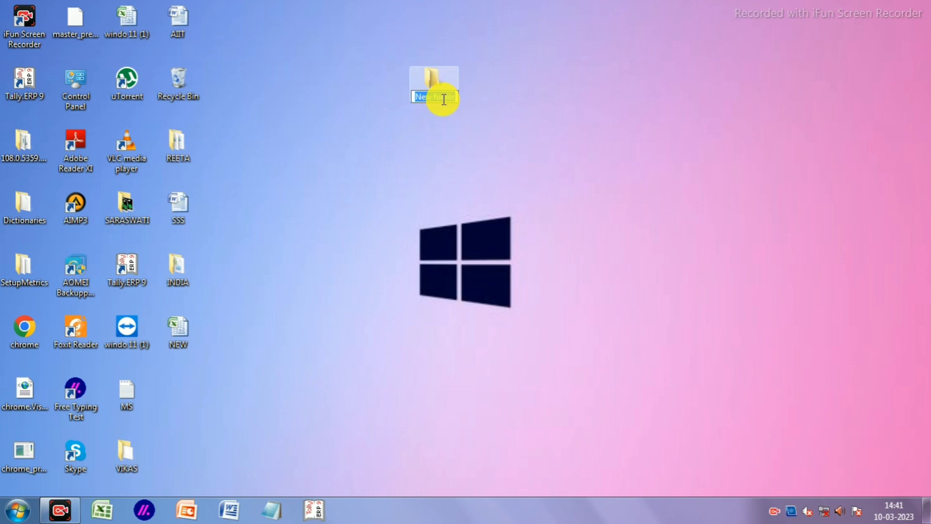
{"action": "key", "text": "BackSpace"}
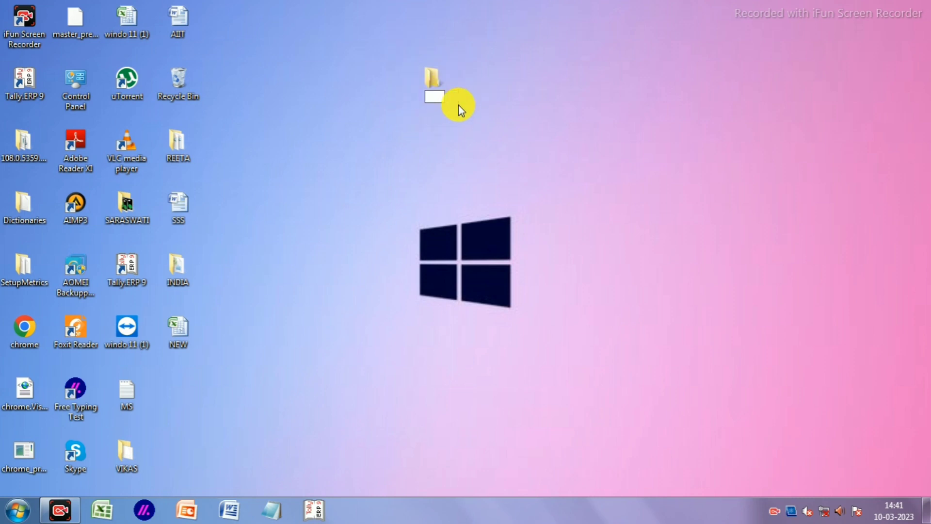
{"action": "type", "text": "RAJU"}
{"action": "key", "text": "Return"}
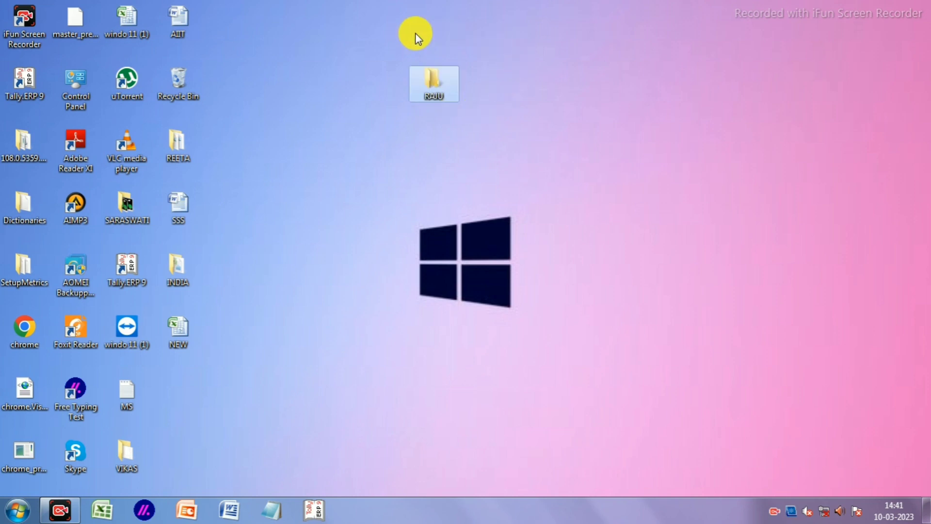
{"action": "left_click", "coordinate": [515, 118]}
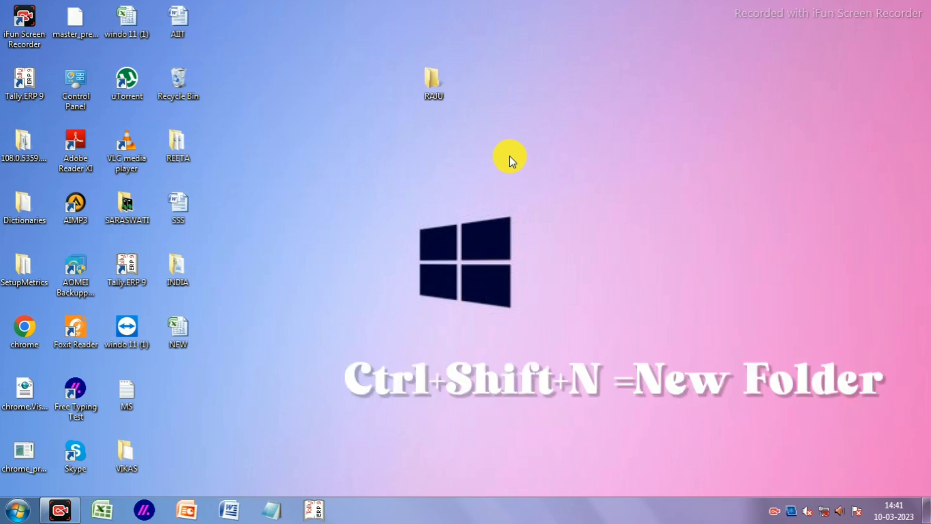
- Create a second desktop folder named BIJAY, dismiss the color scheme prompt, and place the folder directly below RAJU
{"action": "key", "text": "ctrl+shift+n"}
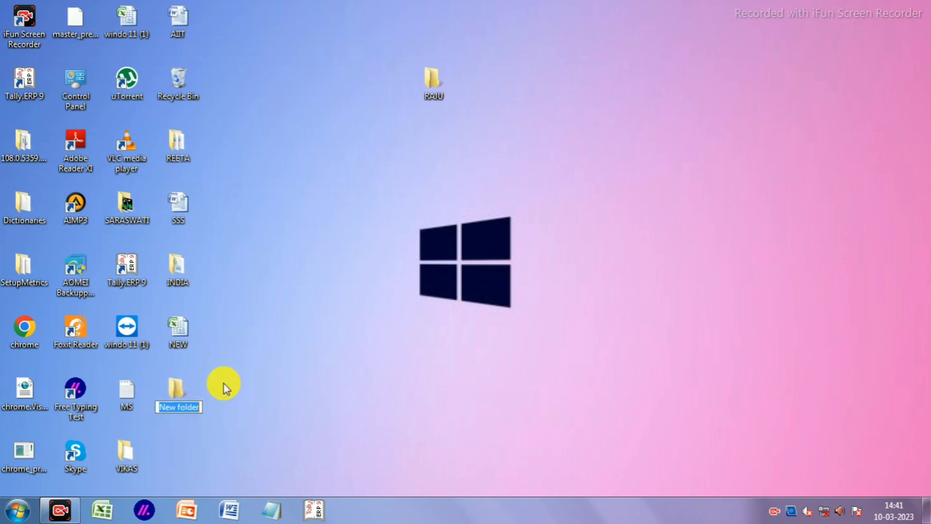
{"action": "key", "text": "BackSpace"}
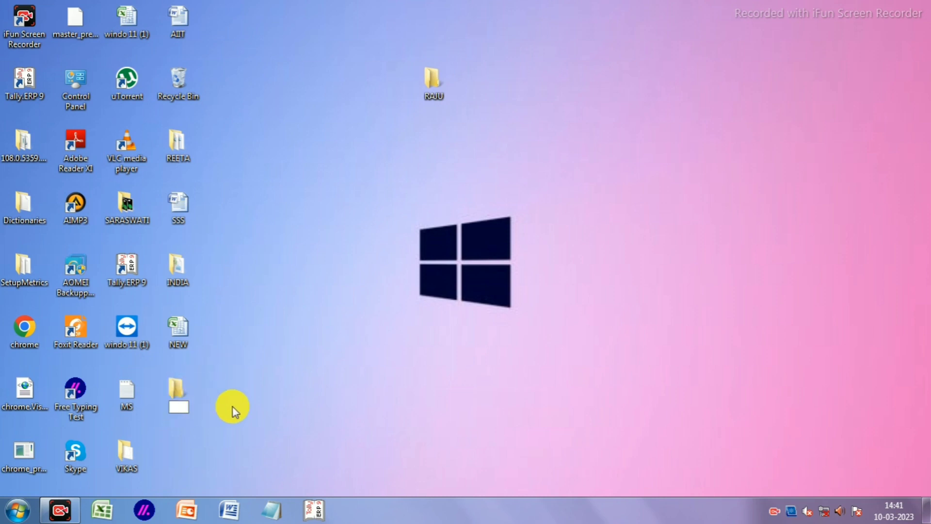
{"action": "type", "text": "BIJAY"}
{"action": "key", "text": "Return"}
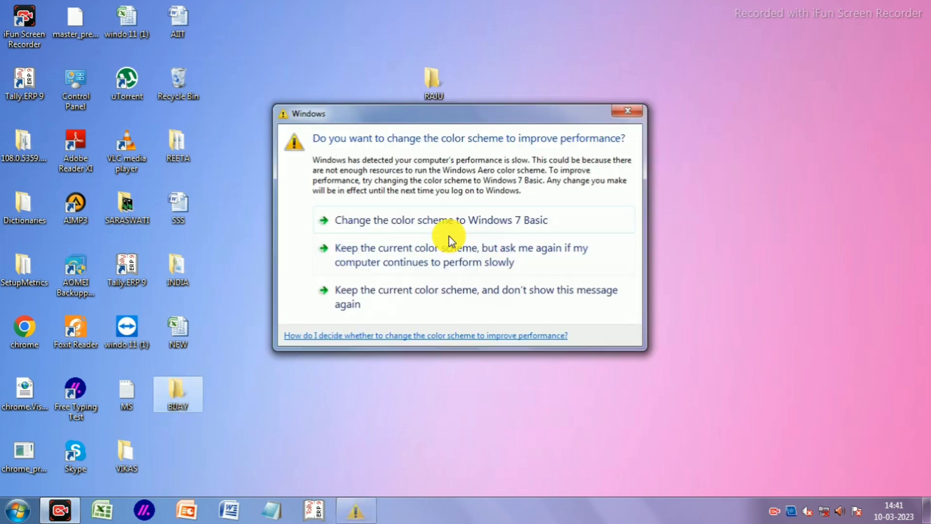
{"action": "left_click", "coordinate": [450, 238]}
{"action": "left_click_drag", "start_coordinate": [178, 390], "coordinate": [434, 148]}
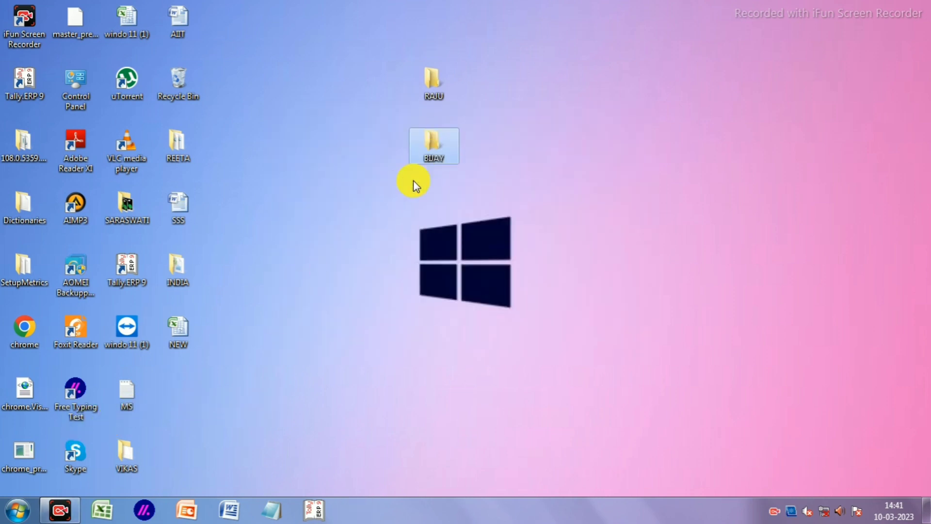
{"action": "left_click", "coordinate": [413, 180]}
{"action": "left_click_drag", "start_coordinate": [413, 74], "coordinate": [447, 155]}
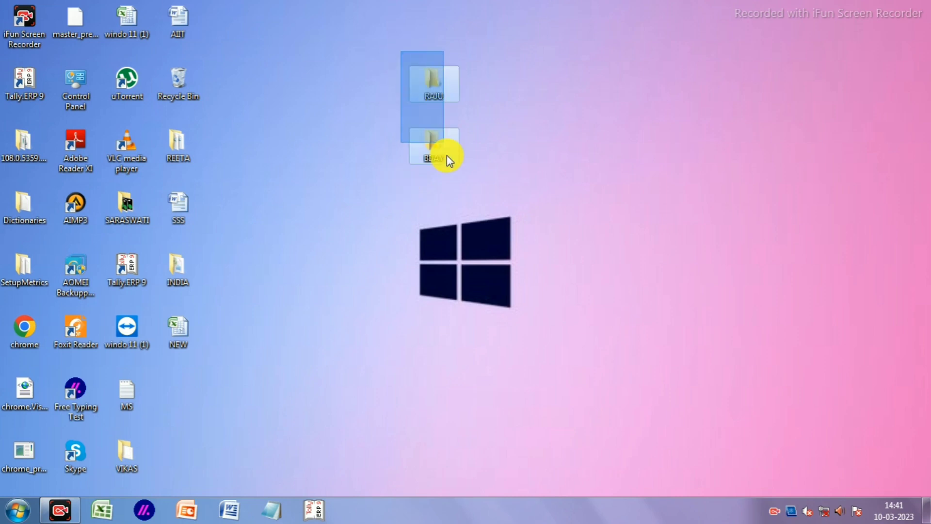
{"action": "left_click", "coordinate": [336, 223]}
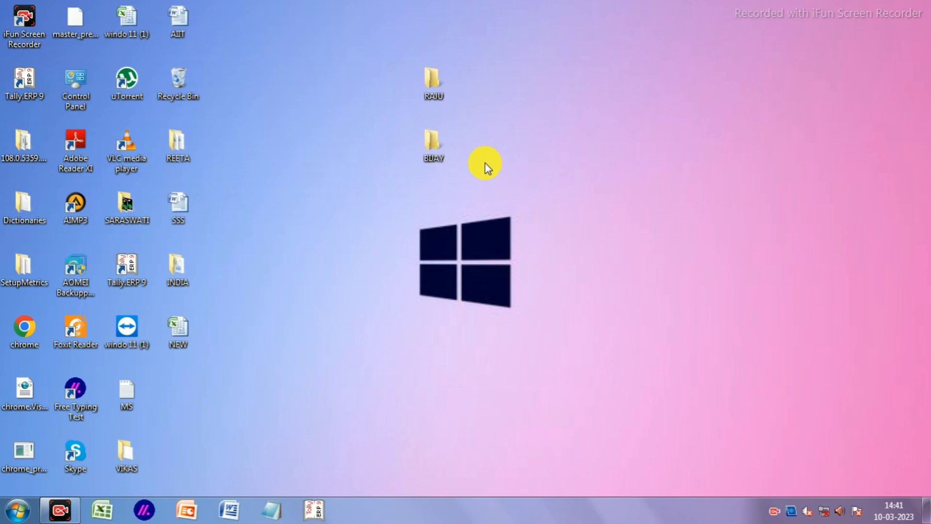
- Open the RAJU folder from the desktop
{"action": "double_click", "coordinate": [434, 85]}
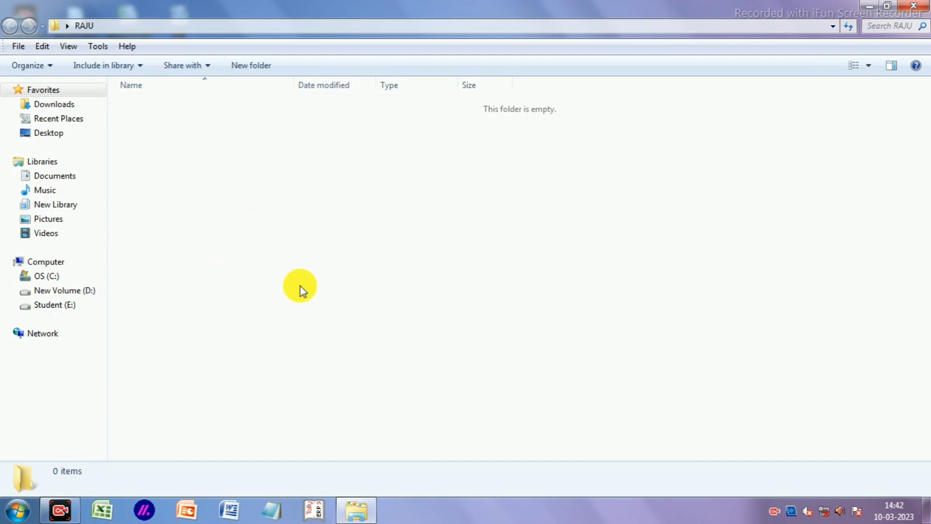
{"action": "right_click", "coordinate": [332, 194]}
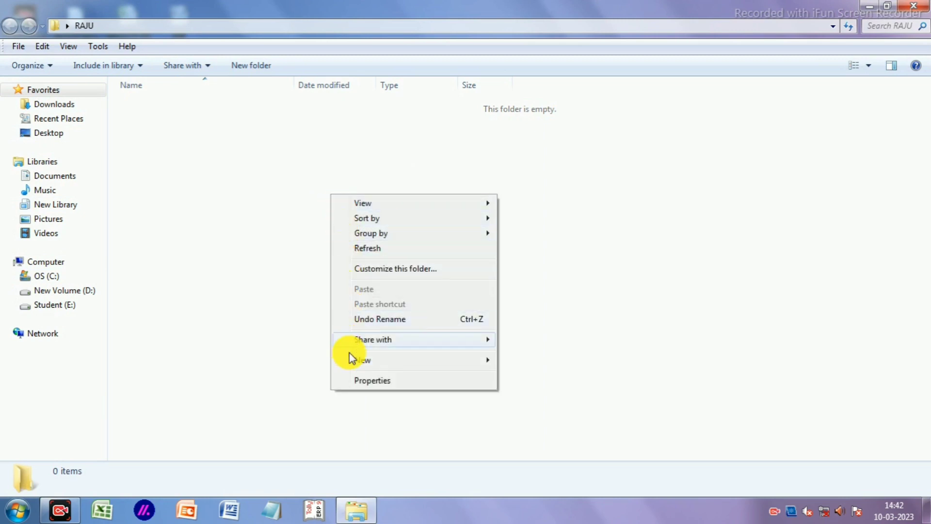
{"action": "mouse_move", "coordinate": [354, 368]}
{"action": "left_click", "coordinate": [290, 170]}
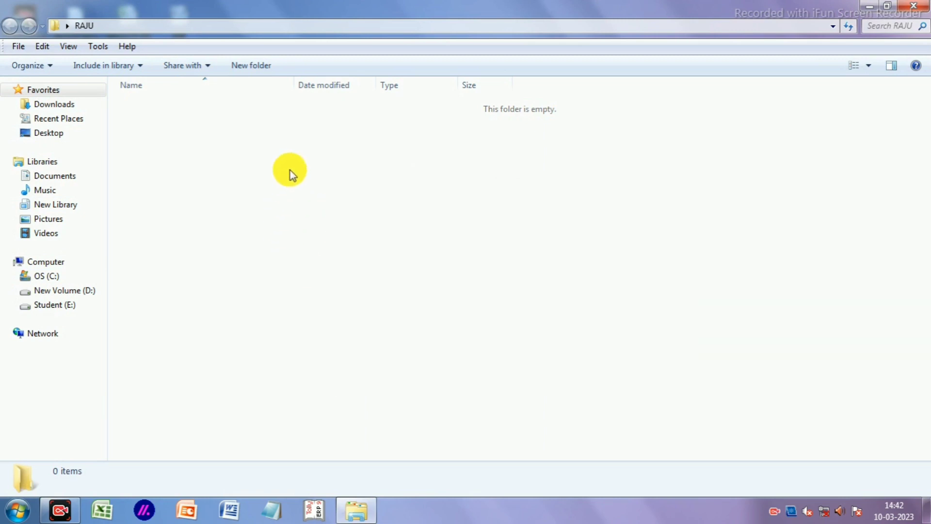
- Create a subfolder named RAM inside the RAJU folder
{"action": "right_click", "coordinate": [290, 170]}
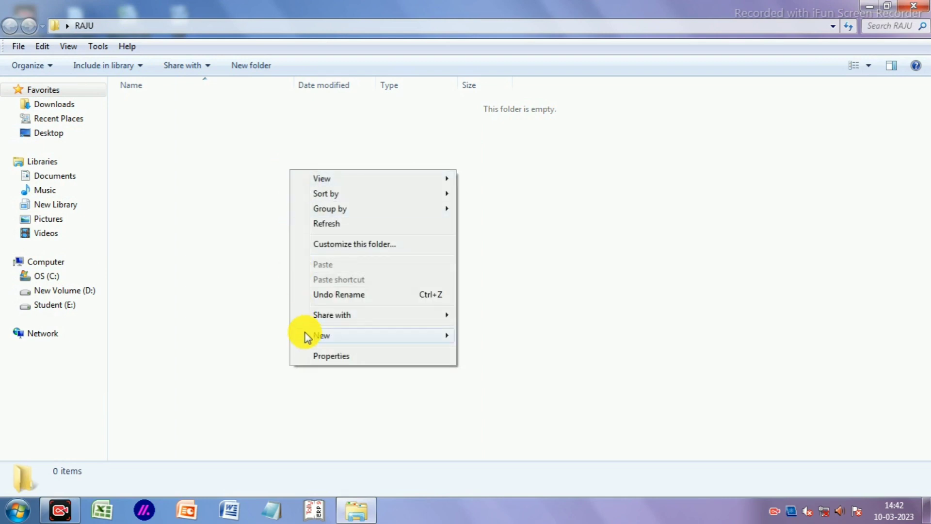
{"action": "mouse_move", "coordinate": [326, 333]}
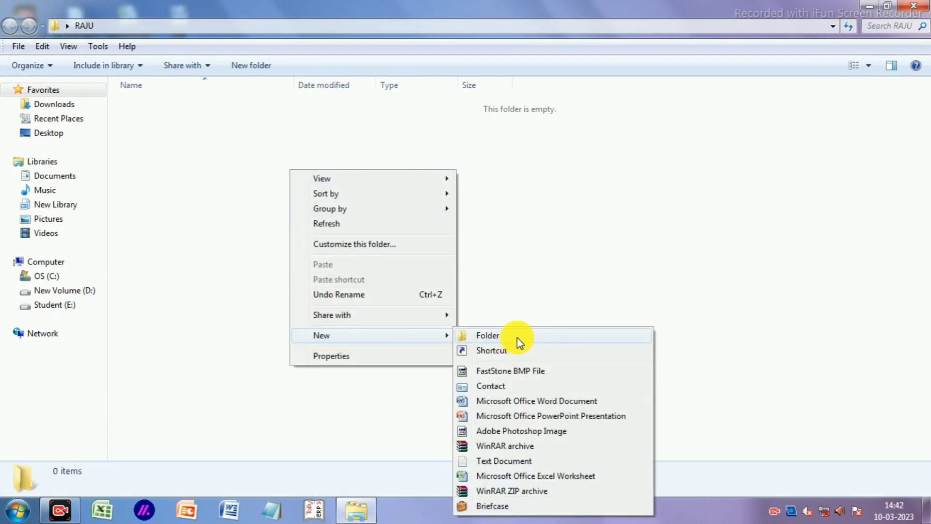
{"action": "left_click", "coordinate": [486, 335]}
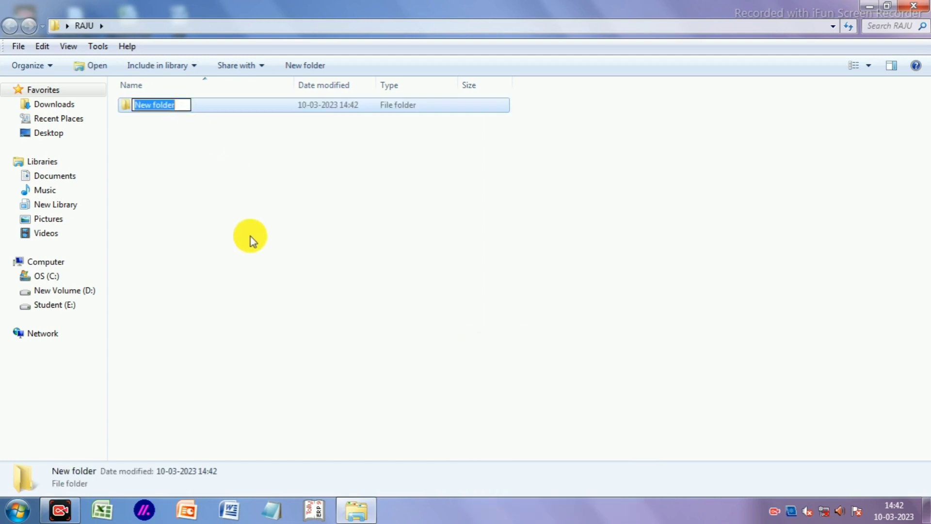
{"action": "key", "text": "BackSpace"}
{"action": "type", "text": "RAM"}
{"action": "key", "text": "BackSpace"}
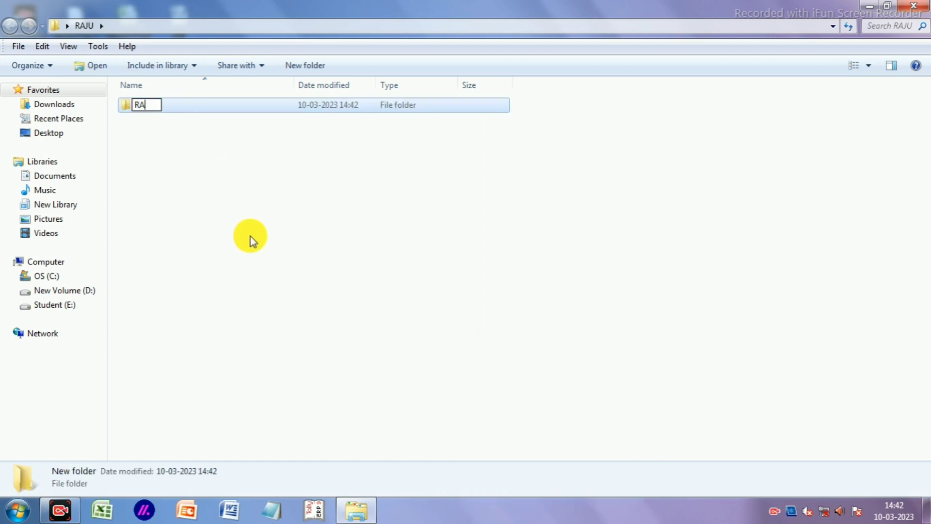
{"action": "type", "text": "M"}
{"action": "key", "text": "Return"}
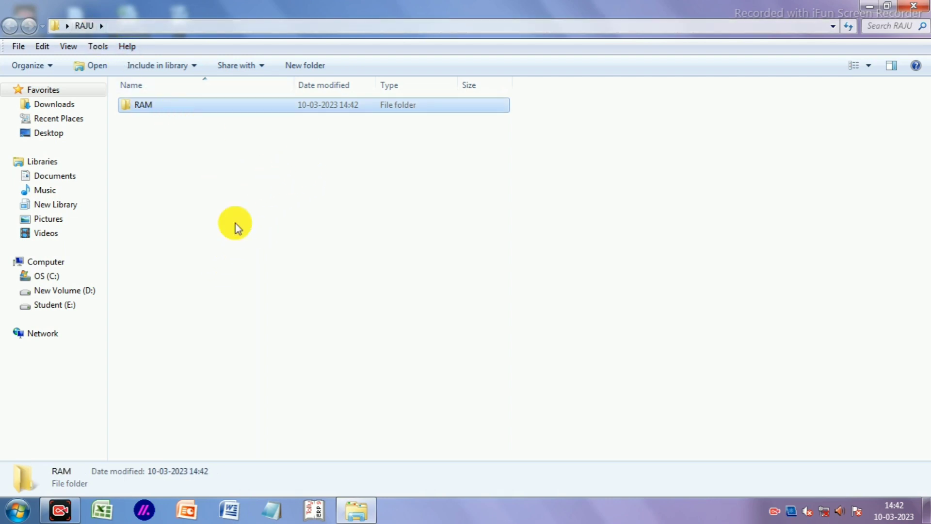
{"action": "left_click", "coordinate": [253, 218]}
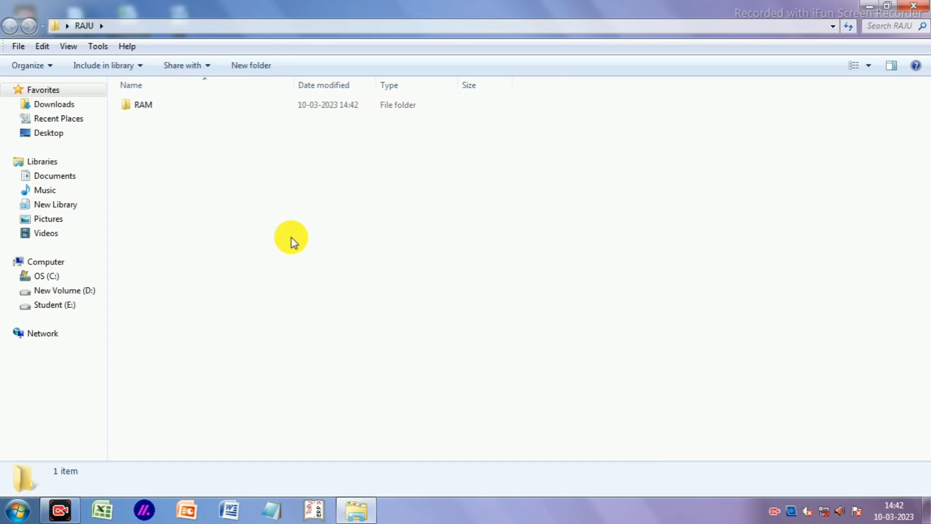
- Create another subfolder named SANJAY inside the RAJU folder
{"action": "key", "text": "ctrl+shift+n"}
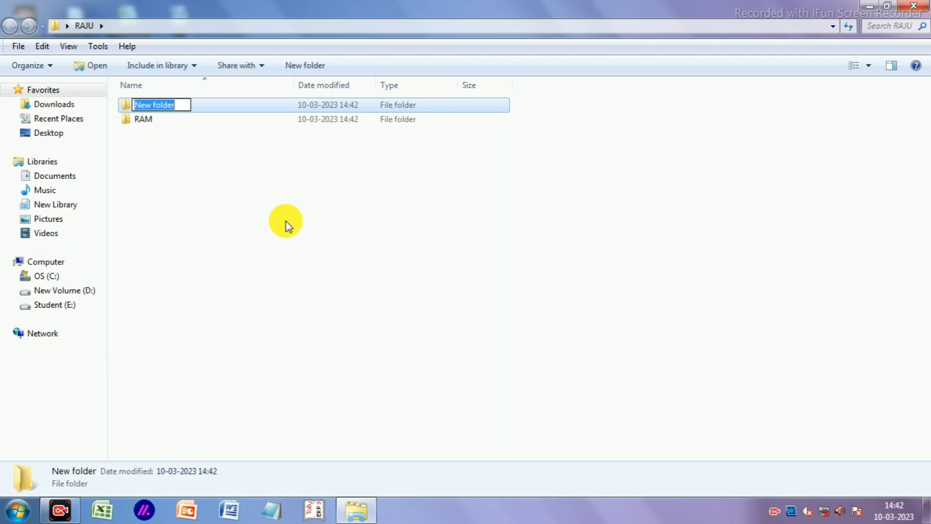
{"action": "key", "text": "BackSpace"}
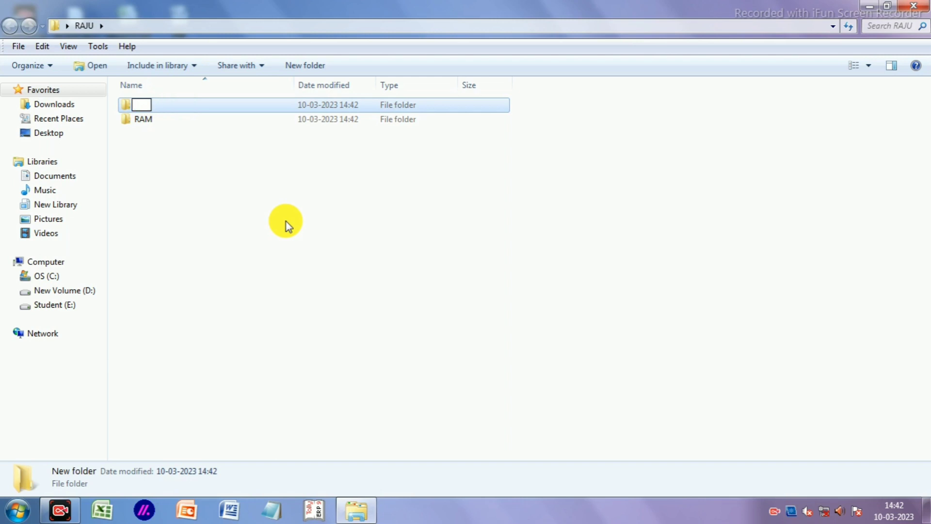
{"action": "type", "text": "SANJAY"}
{"action": "key", "text": "Return"}
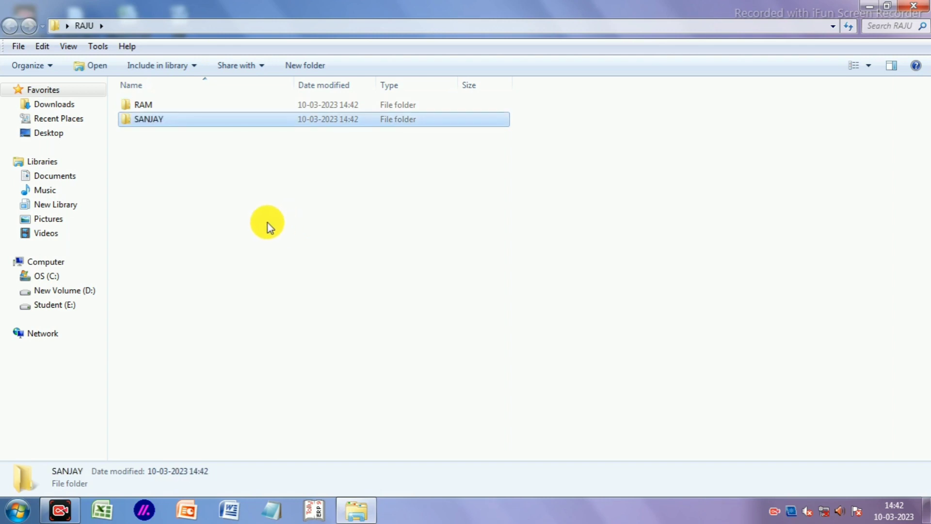
- Add a third subfolder with its default name inside RAJU, and minimize the folder window
{"action": "left_click", "coordinate": [310, 66]}
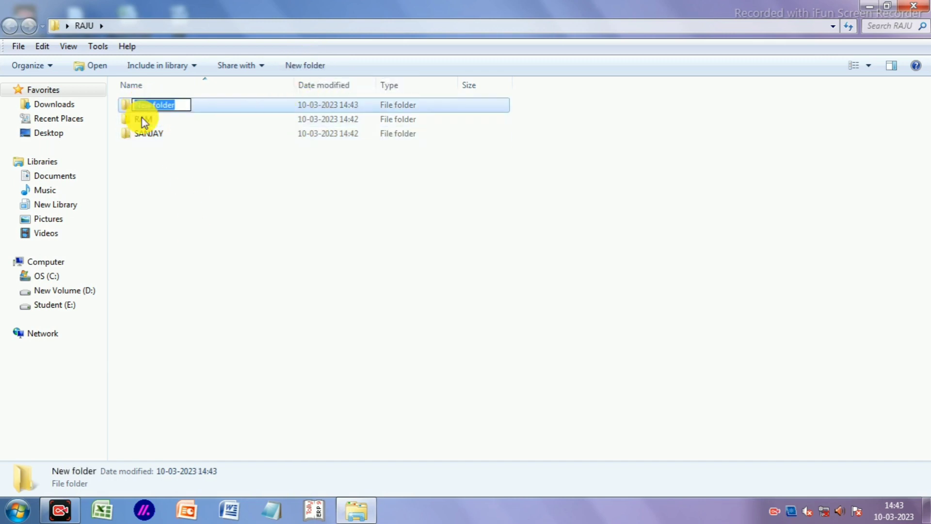
{"action": "left_click", "coordinate": [190, 237]}
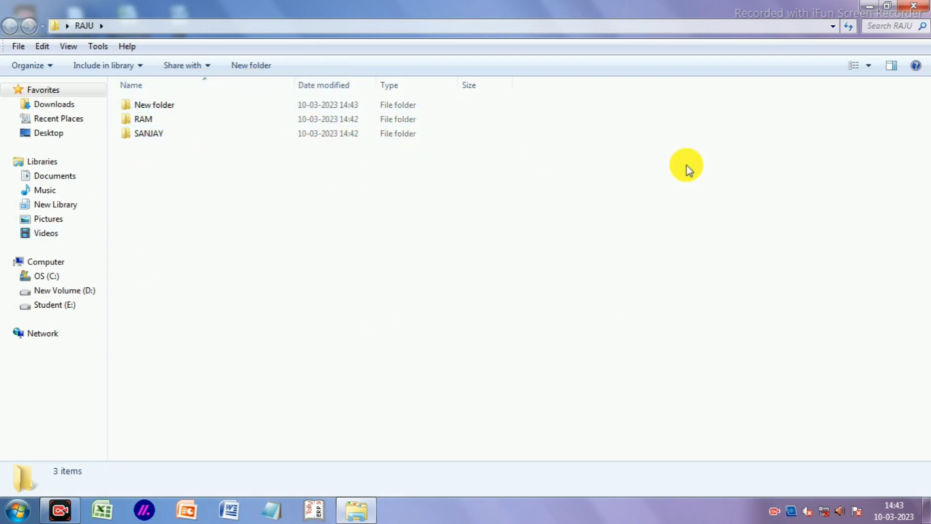
{"action": "left_click", "coordinate": [865, 7]}
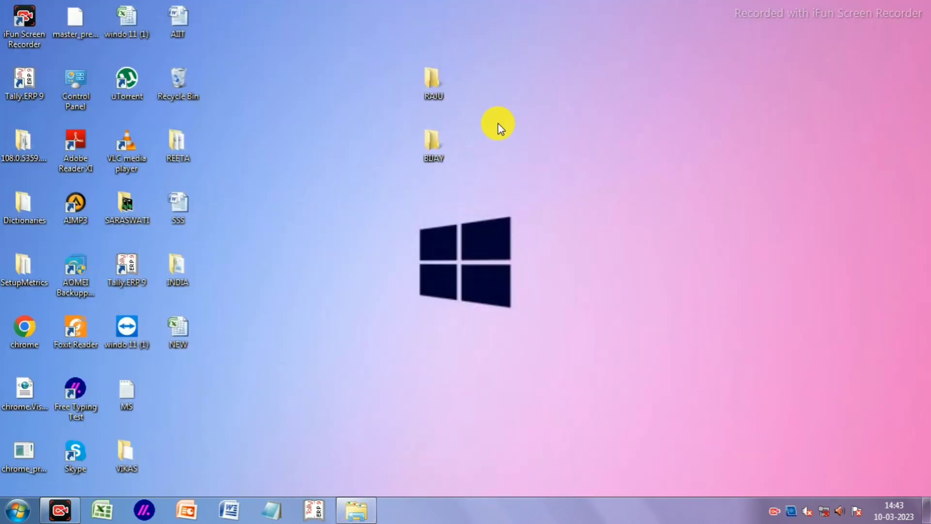
{"action": "right_click", "coordinate": [521, 116]}
{"action": "mouse_move", "coordinate": [551, 263]}
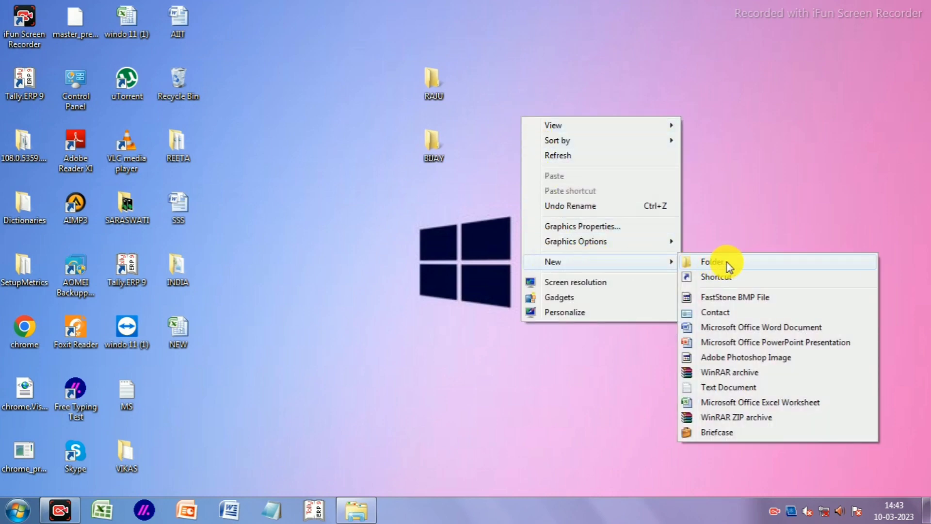
{"action": "left_click", "coordinate": [478, 226]}
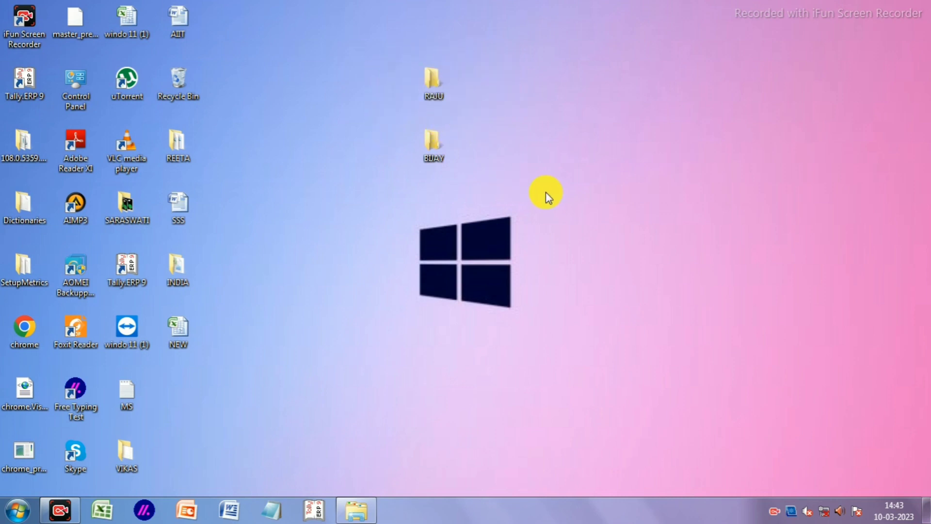
- Rename the RAJU folder on the desktop as LAKHAN
{"action": "left_click", "coordinate": [433, 82]}
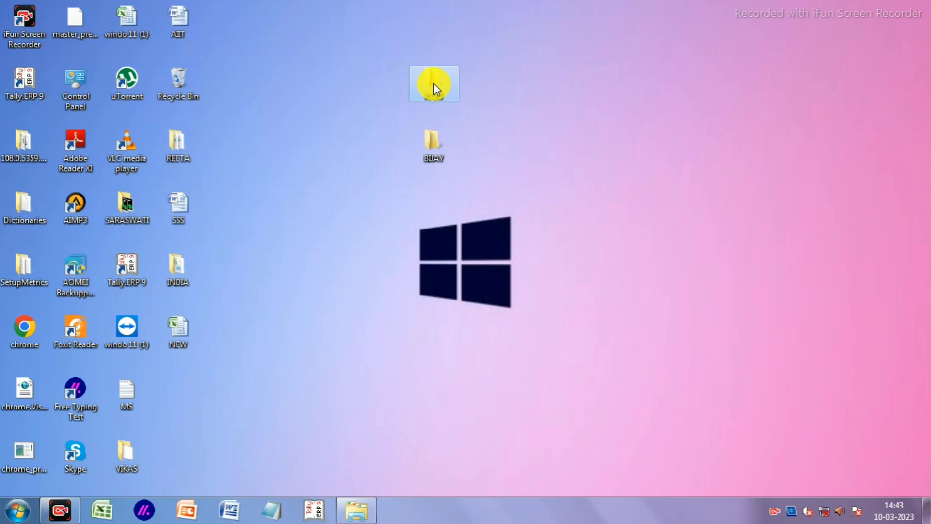
{"action": "right_click", "coordinate": [421, 78]}
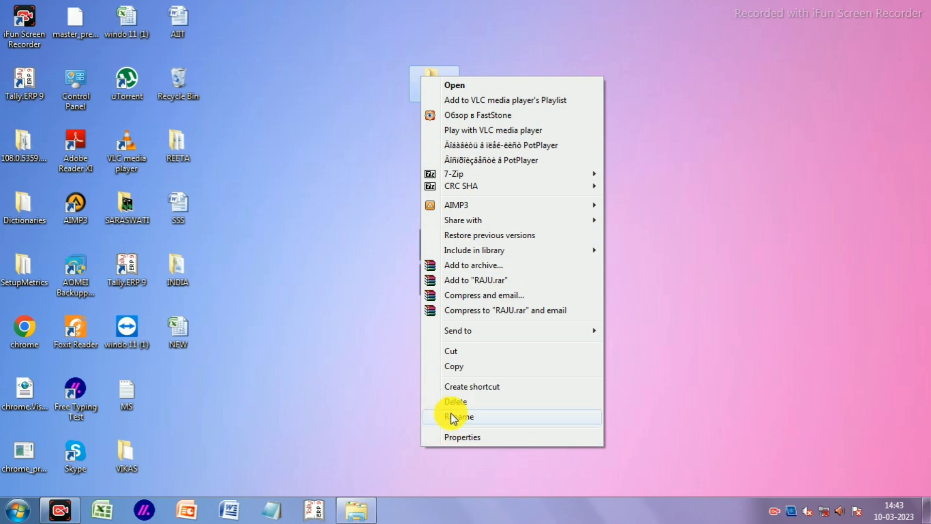
{"action": "left_click", "coordinate": [485, 420]}
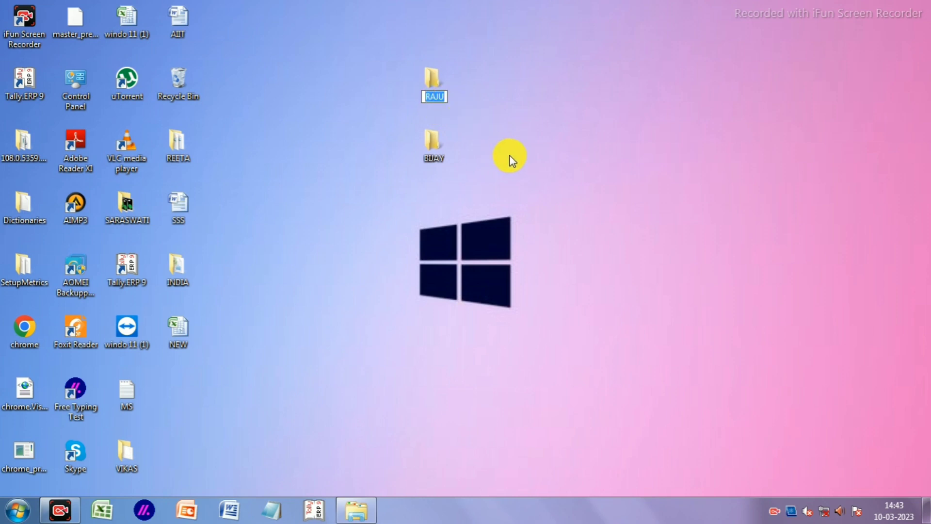
{"action": "key", "text": "BackSpace"}
{"action": "type", "text": "LAKHAN"}
{"action": "key", "text": "Return"}
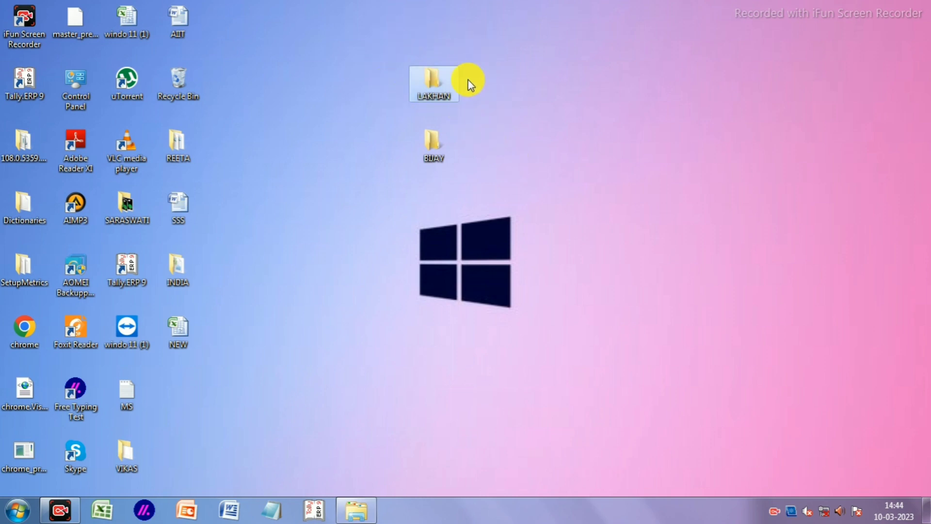
- Rename the BIJAY desktop folder as HARADHAN, dismissing the color scheme prompt without choosing an option
{"action": "left_click", "coordinate": [434, 142]}
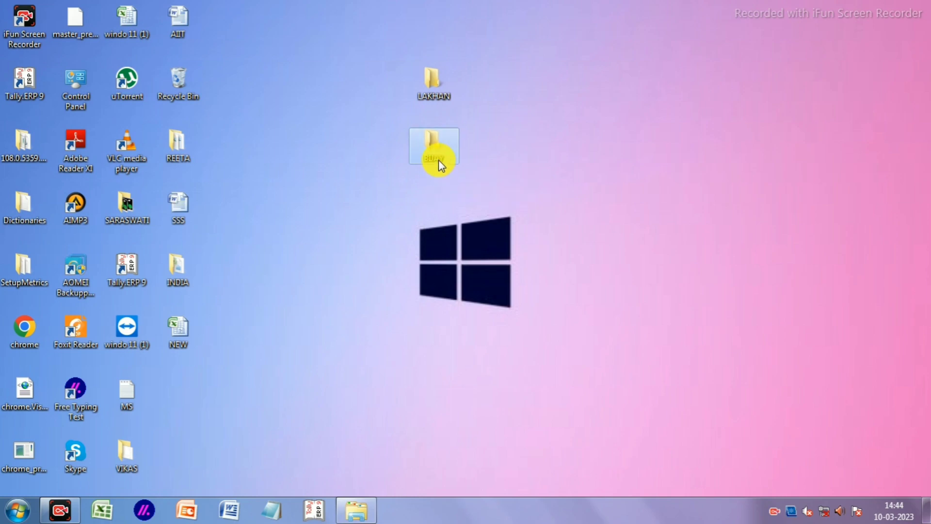
{"action": "right_click", "coordinate": [431, 141]}
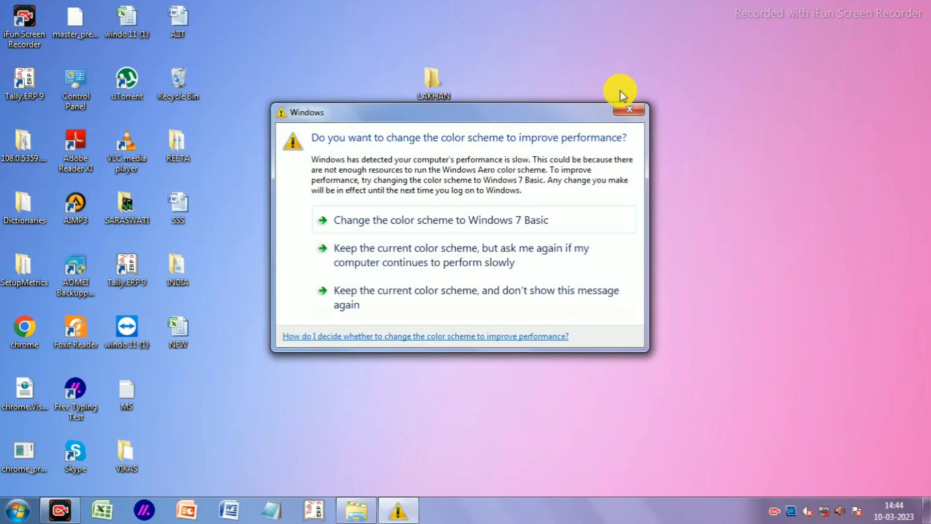
{"action": "left_click", "coordinate": [629, 109]}
{"action": "right_click", "coordinate": [429, 146]}
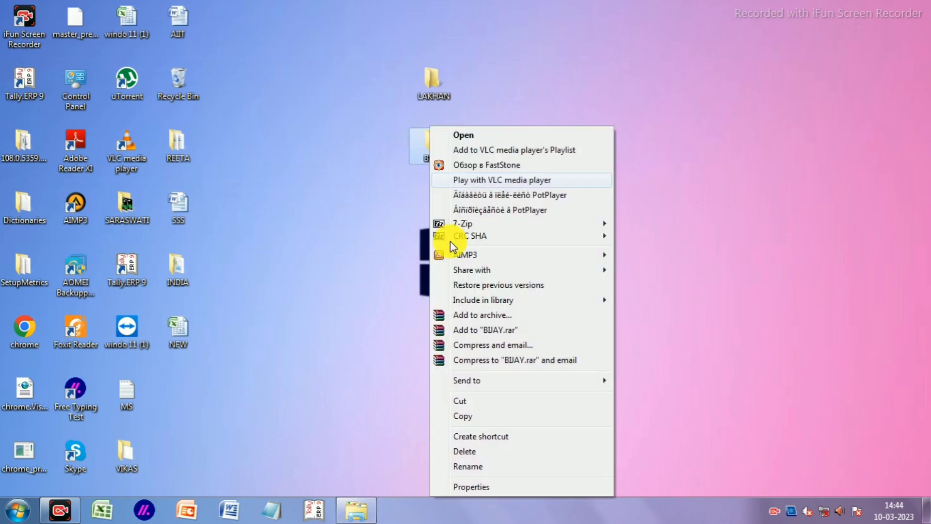
{"action": "left_click", "coordinate": [472, 467]}
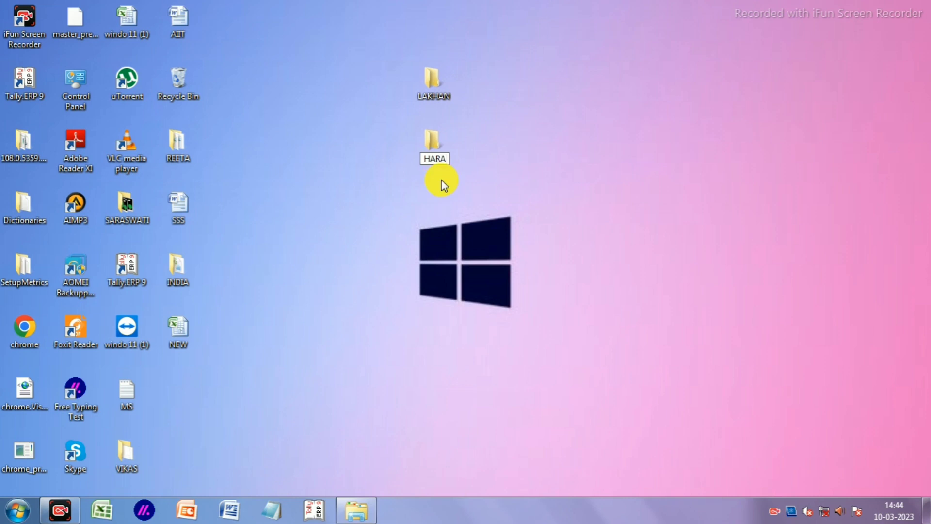
{"action": "type", "text": "HARADHAN"}
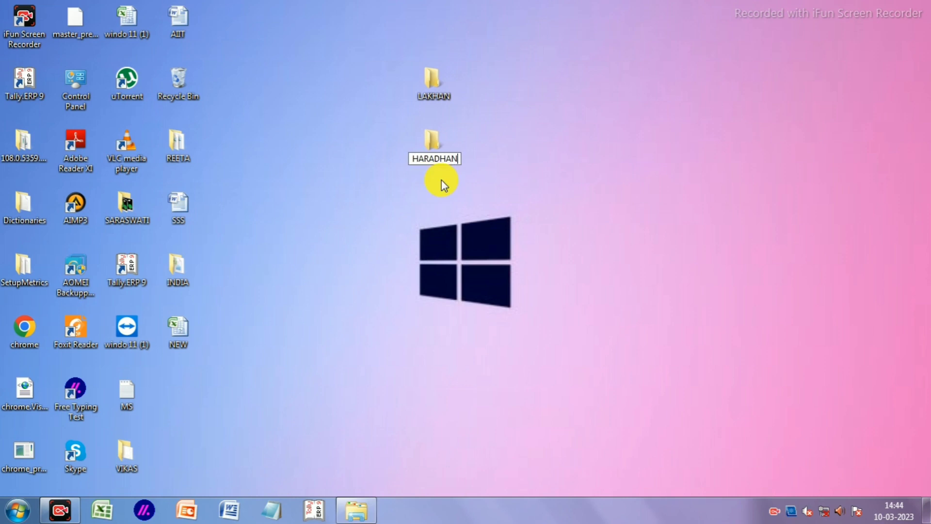
{"action": "key", "text": "Return"}
{"action": "left_click", "coordinate": [426, 209]}
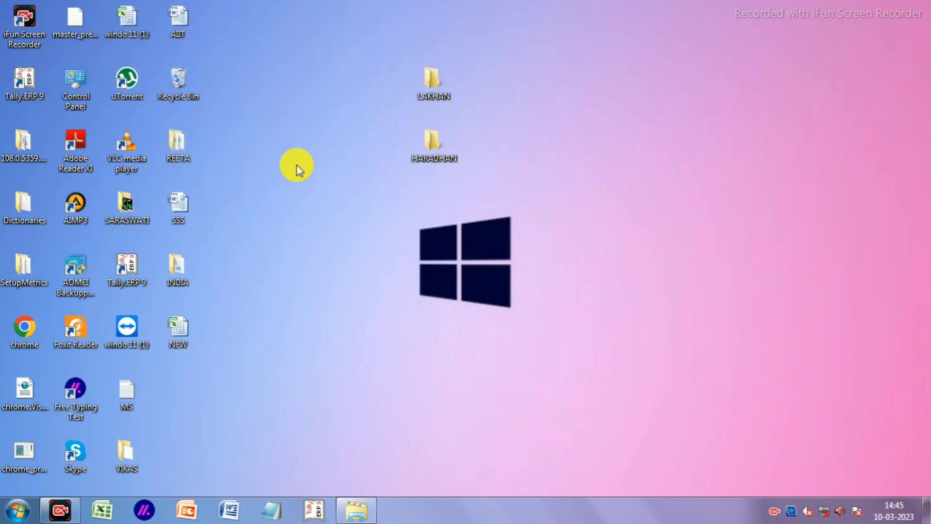
- Open the REETA and LAKHAN desktop folders in separate reduced windows and arrange them side by side
{"action": "double_click", "coordinate": [177, 152]}
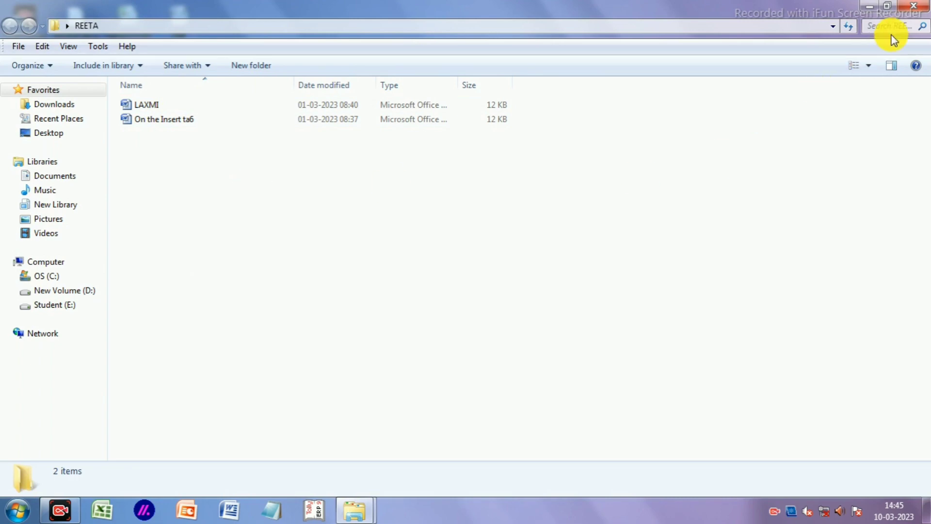
{"action": "left_click", "coordinate": [889, 10]}
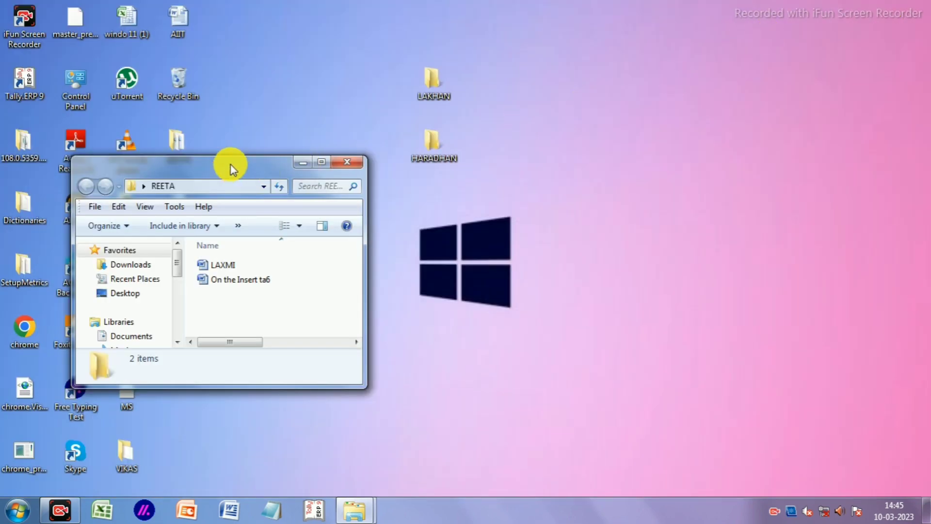
{"action": "left_click_drag", "start_coordinate": [228, 162], "coordinate": [724, 74]}
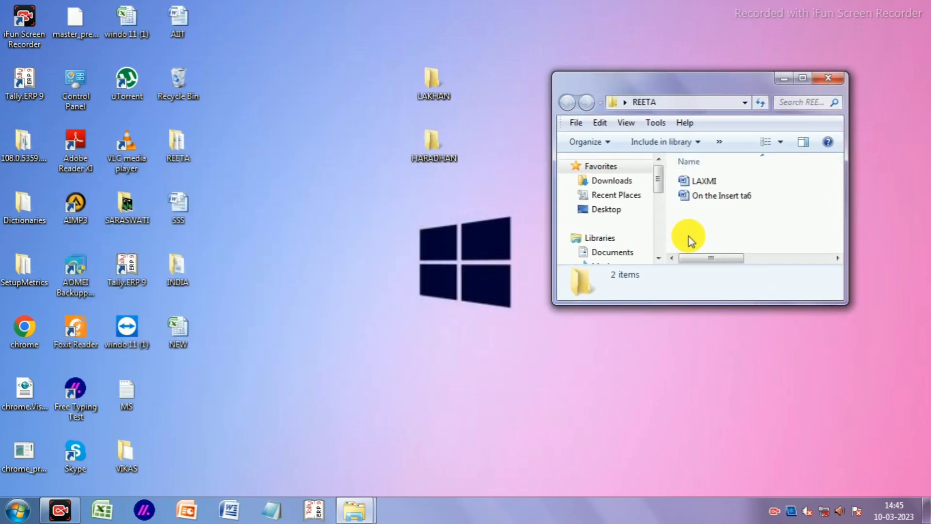
{"action": "double_click", "coordinate": [430, 85]}
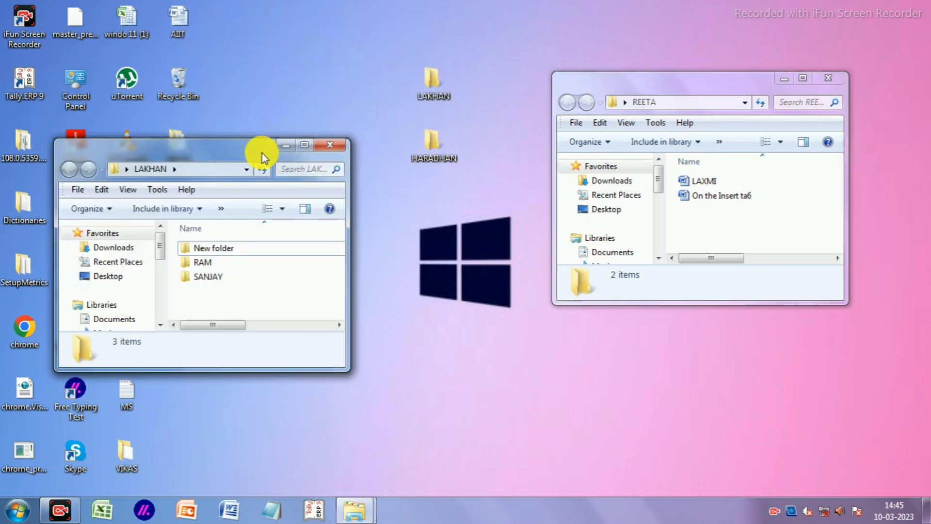
{"action": "left_click_drag", "start_coordinate": [255, 141], "coordinate": [396, 79]}
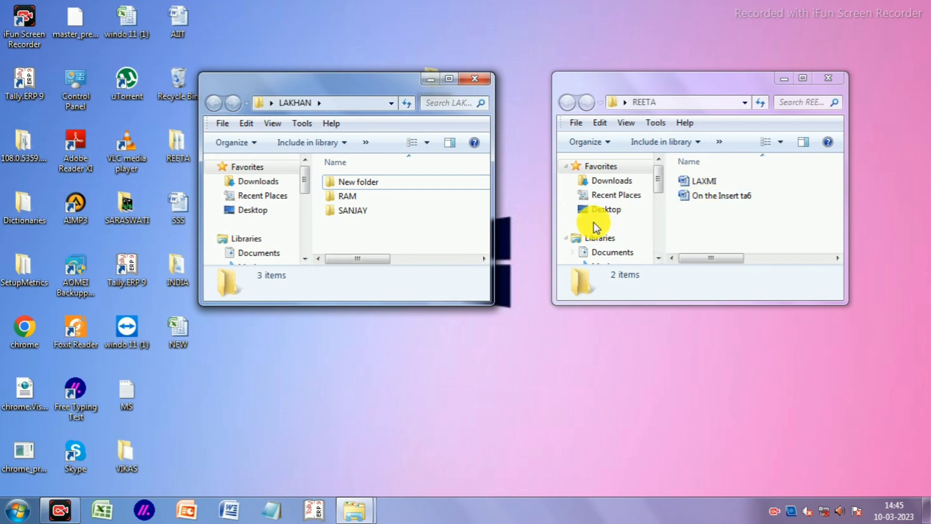
- Copy the Word documents LAXMI and On the Insert ta6 from the REETA folder into the LAKHAN folder
{"action": "left_click", "coordinate": [718, 196]}
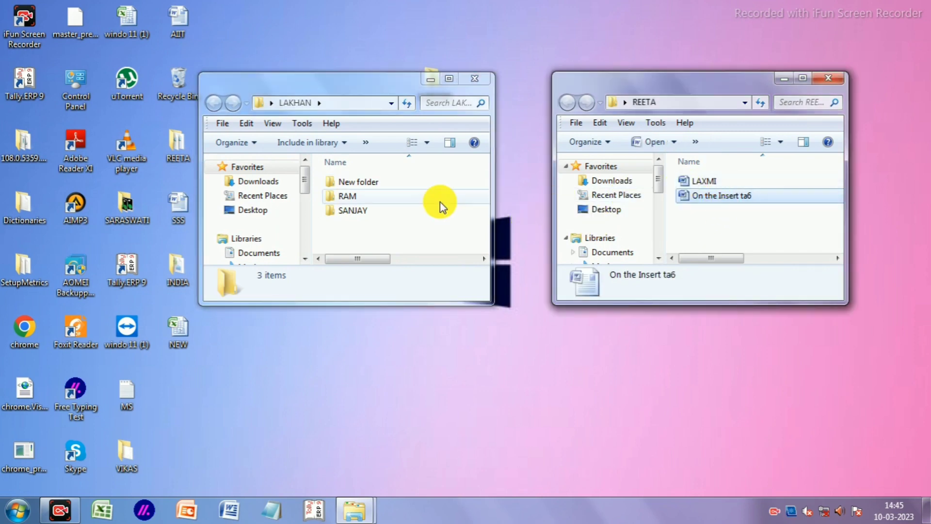
{"action": "left_click", "coordinate": [405, 214]}
{"action": "left_click", "coordinate": [706, 232]}
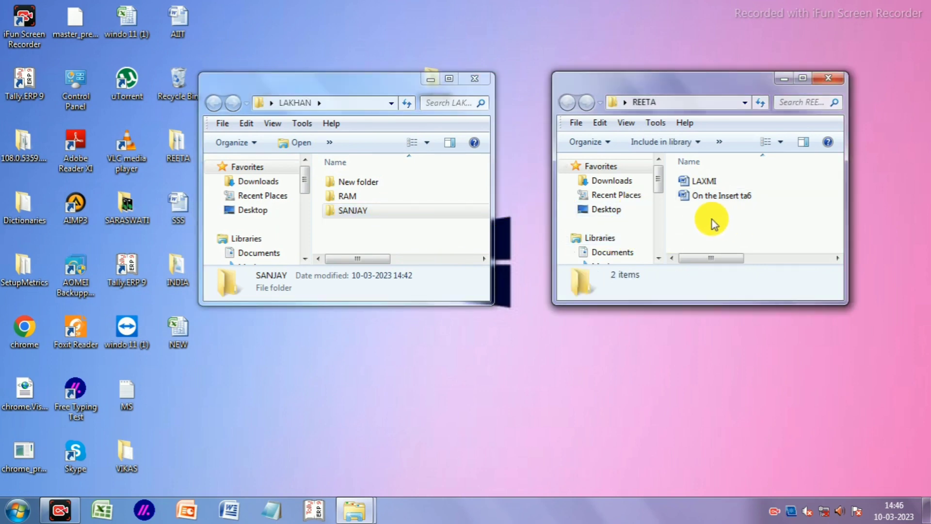
{"action": "left_click_drag", "start_coordinate": [711, 219], "coordinate": [698, 173]}
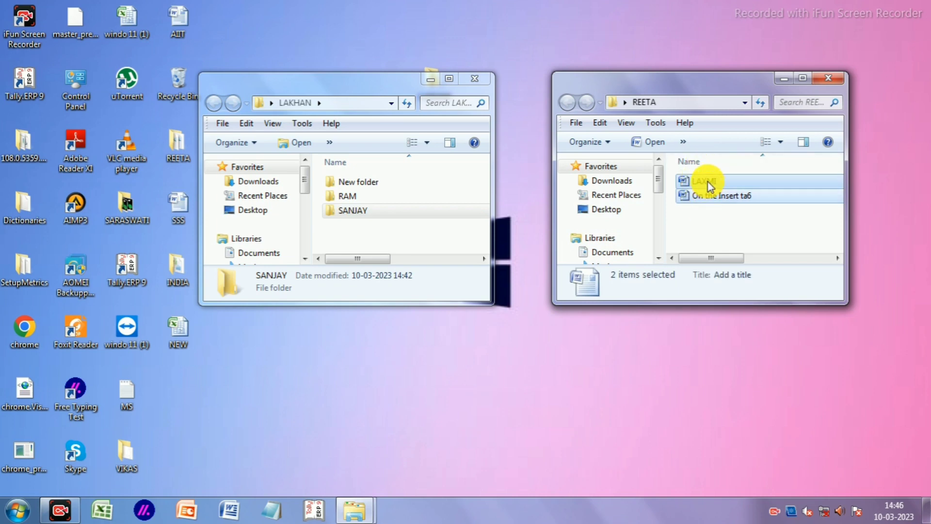
{"action": "right_click", "coordinate": [708, 182]}
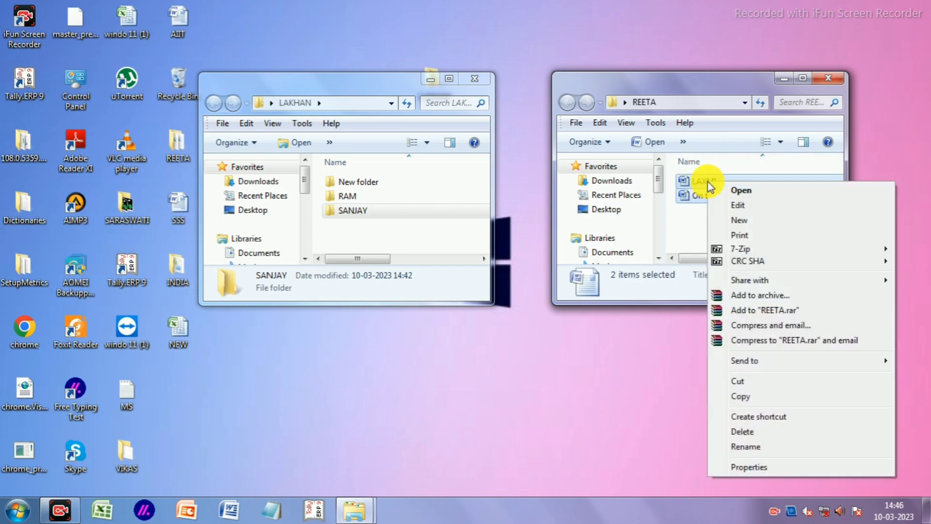
{"action": "left_click", "coordinate": [754, 394]}
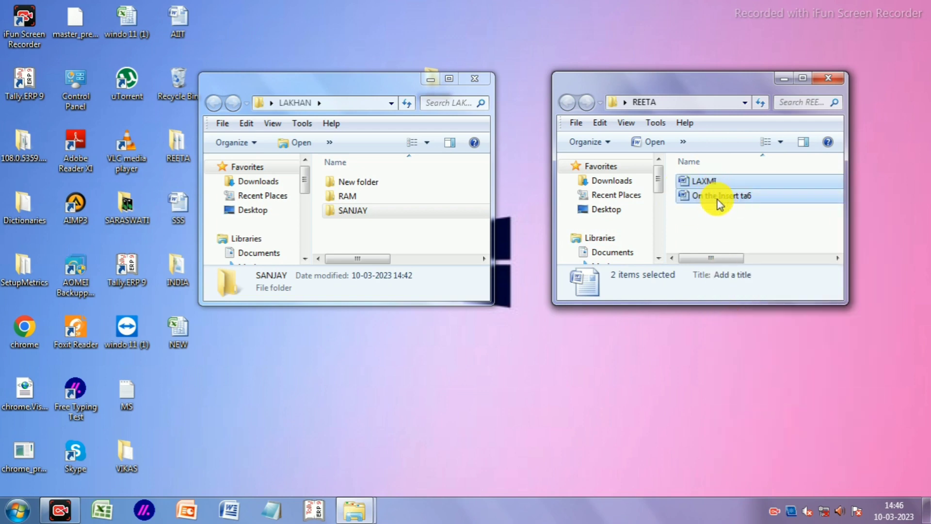
{"action": "key", "text": "alt+v"}
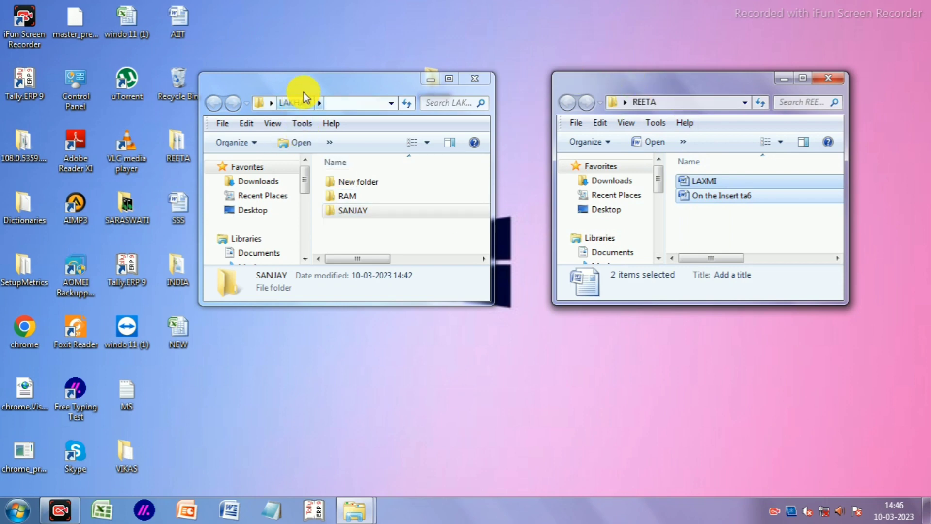
{"action": "left_click", "coordinate": [313, 80]}
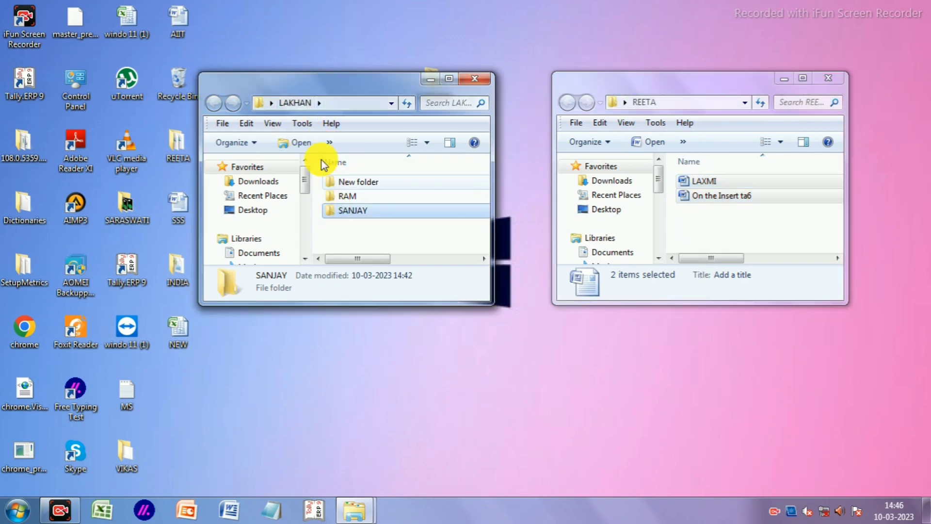
{"action": "left_click", "coordinate": [350, 229]}
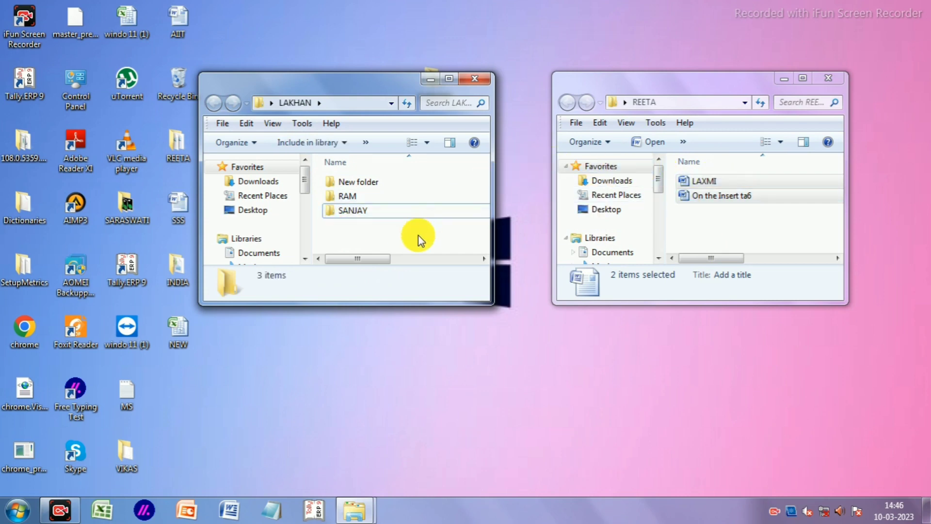
{"action": "right_click", "coordinate": [401, 230]}
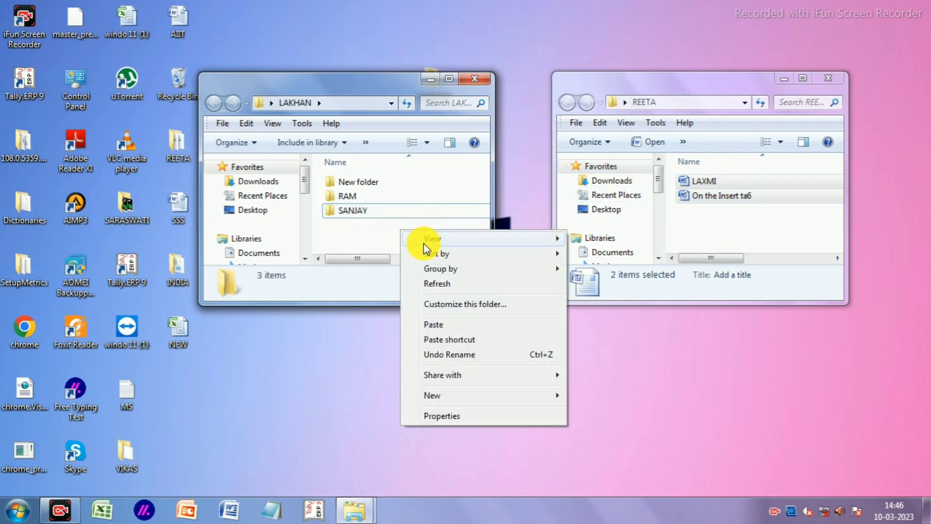
{"action": "left_click", "coordinate": [439, 325]}
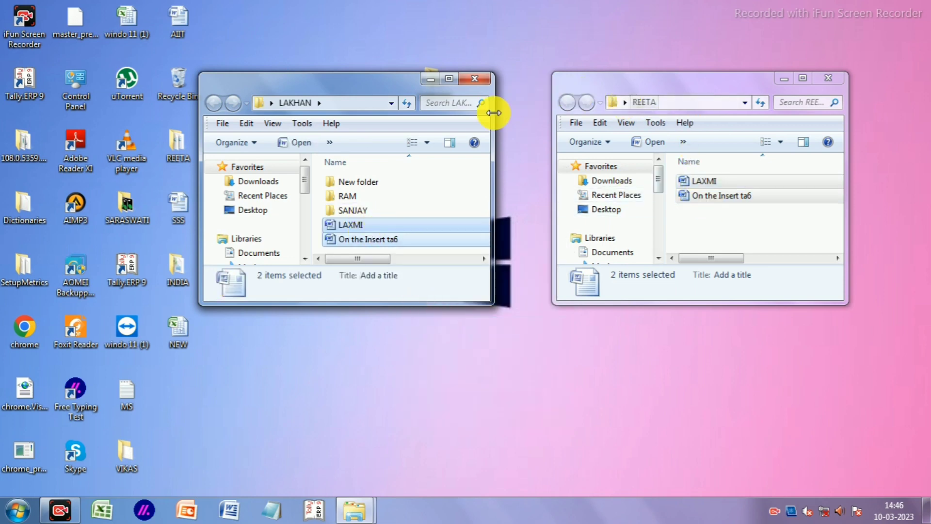
- Copy the subfolders New folder, RAM and SANJAY from the LAKHAN folder into the REETA folder
{"action": "left_click", "coordinate": [660, 83]}
{"action": "left_click", "coordinate": [413, 76]}
{"action": "left_click_drag", "start_coordinate": [321, 177], "coordinate": [385, 214]}
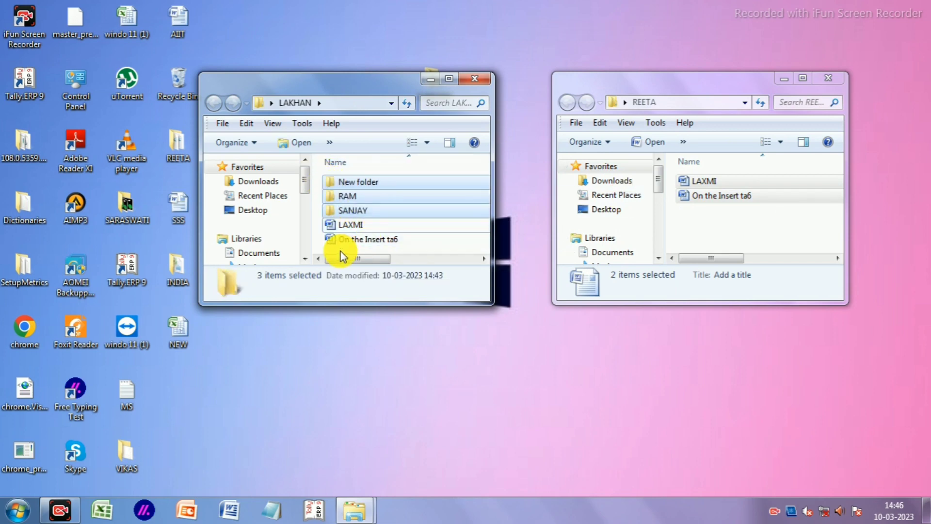
{"action": "right_click", "coordinate": [368, 199]}
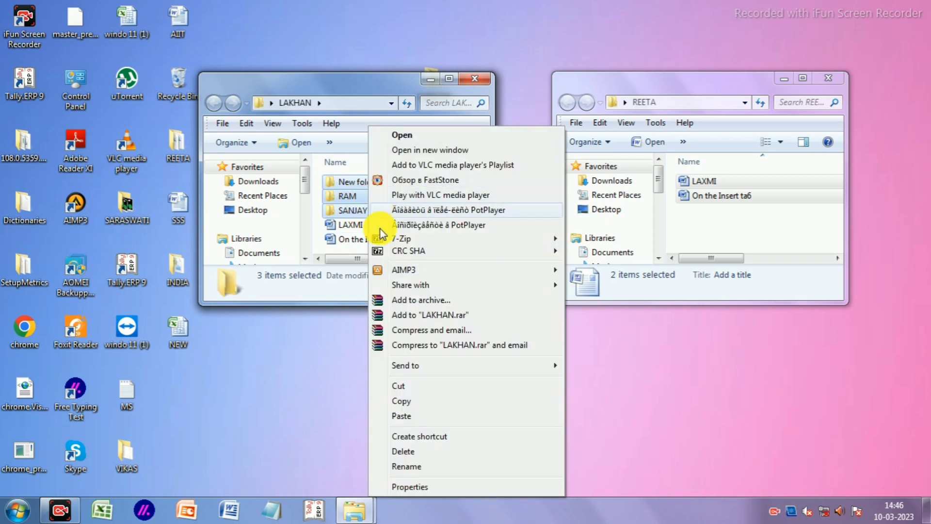
{"action": "left_click", "coordinate": [406, 403]}
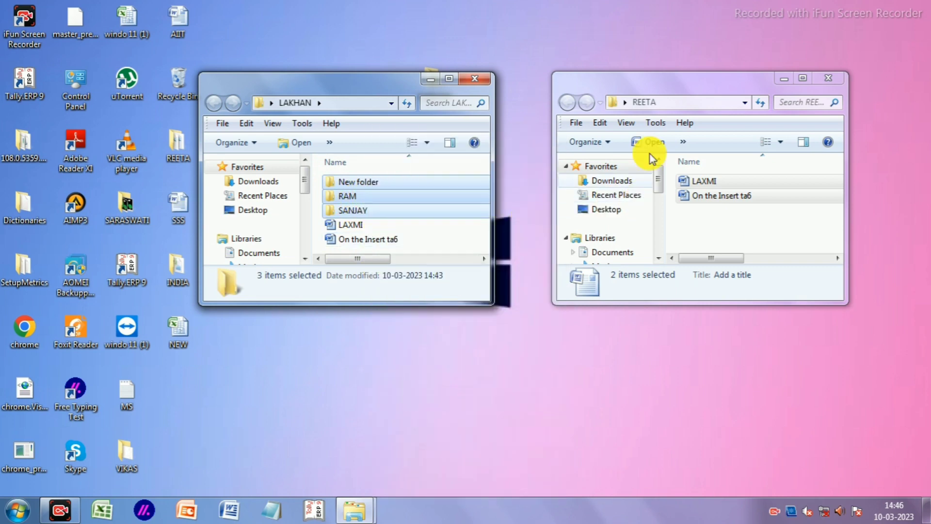
{"action": "left_click", "coordinate": [686, 87]}
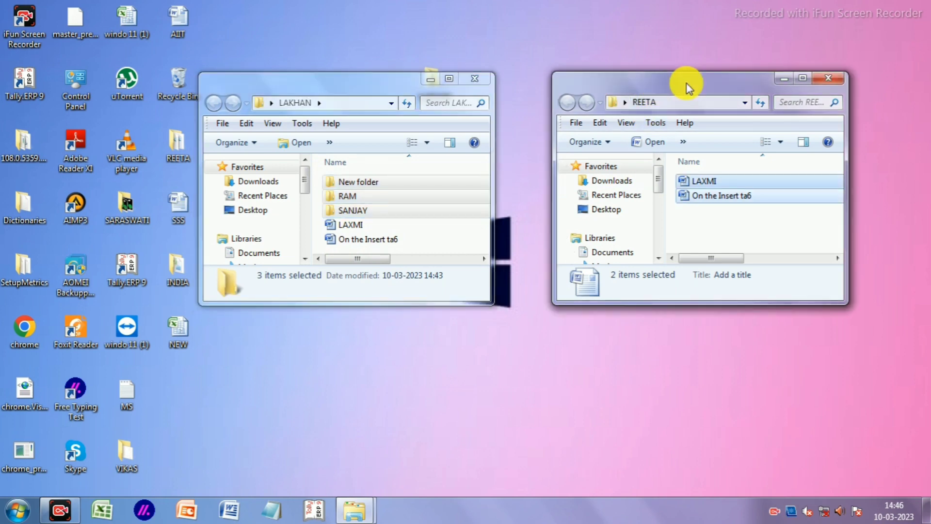
{"action": "left_click", "coordinate": [696, 217]}
{"action": "right_click", "coordinate": [697, 220]}
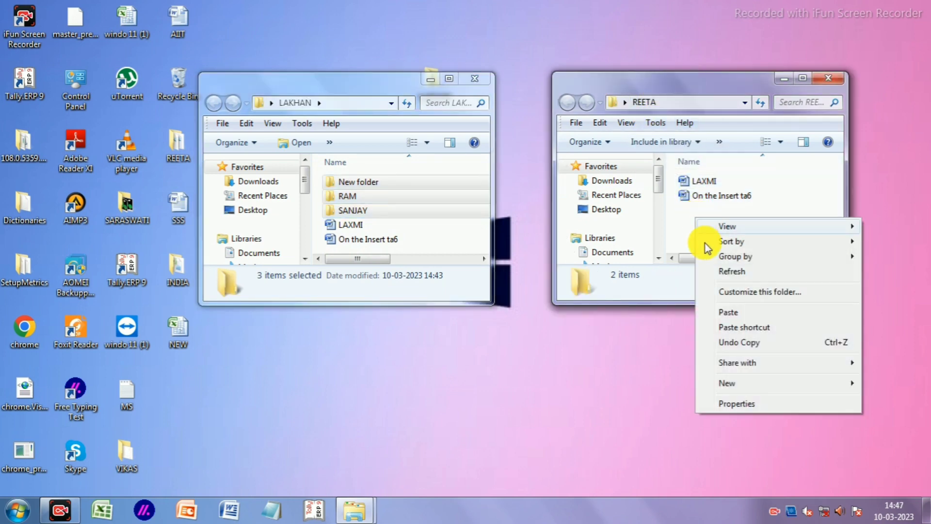
{"action": "left_click", "coordinate": [726, 313]}
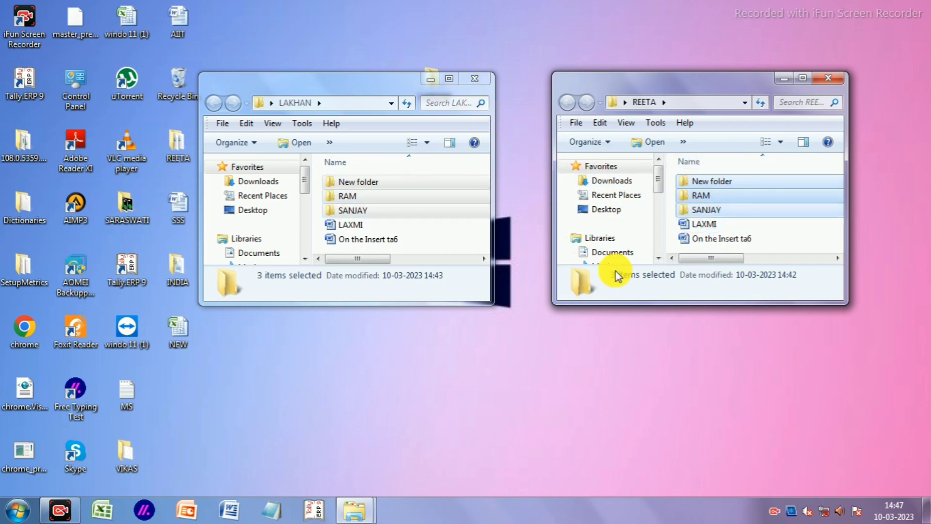
- Close the LAKHAN and REETA folder windows and select the HARADHAN folder on the desktop
{"action": "left_click", "coordinate": [480, 81]}
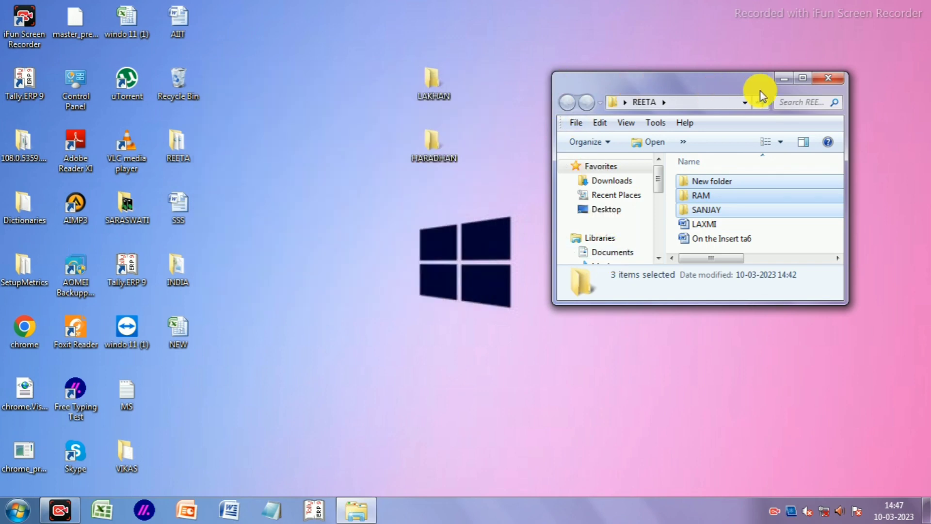
{"action": "left_click", "coordinate": [825, 79]}
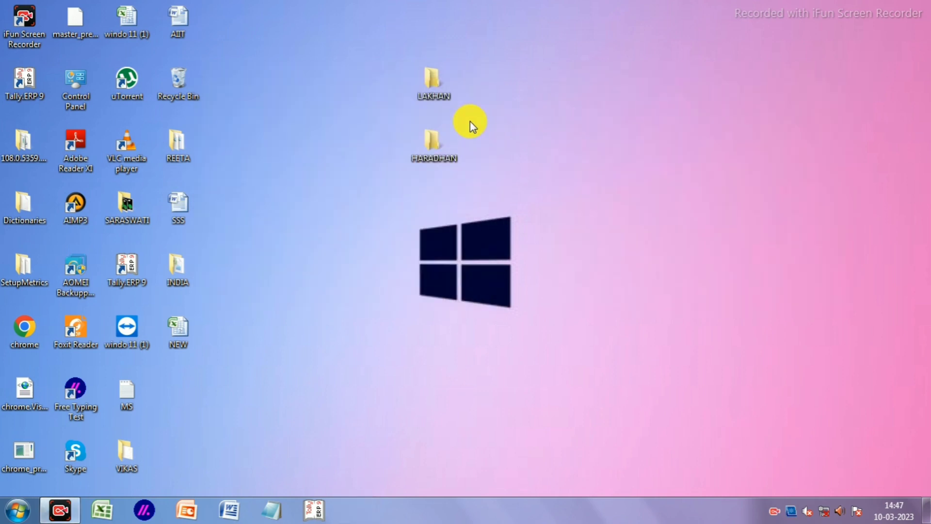
{"action": "left_click", "coordinate": [436, 95]}
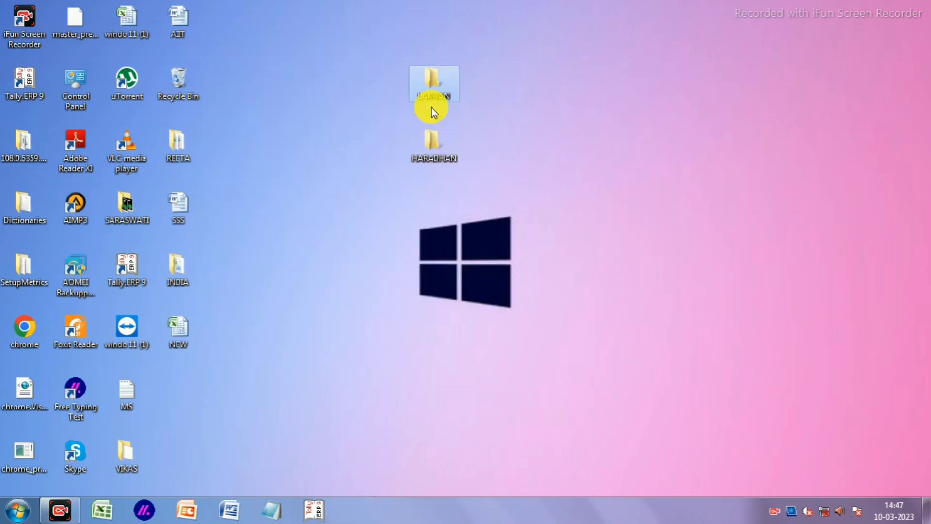
{"action": "left_click", "coordinate": [428, 146]}
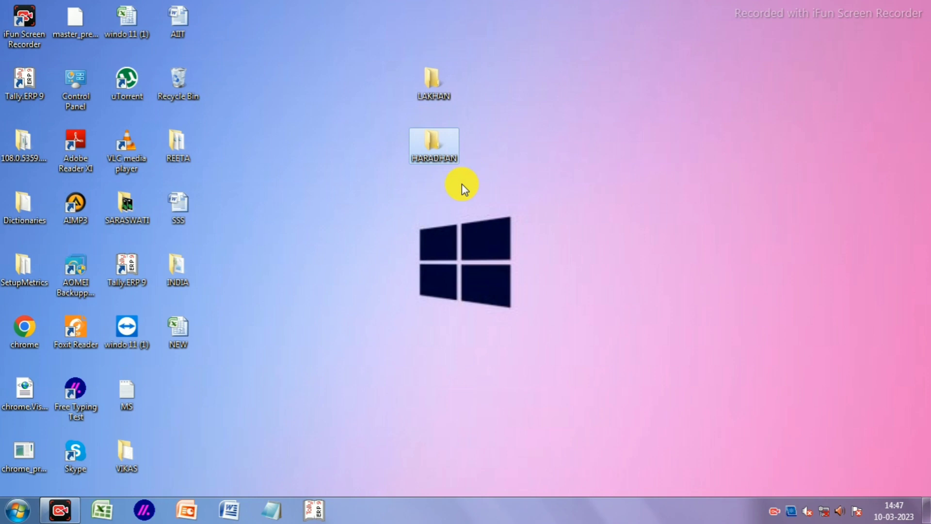
{"action": "right_click", "coordinate": [421, 141]}
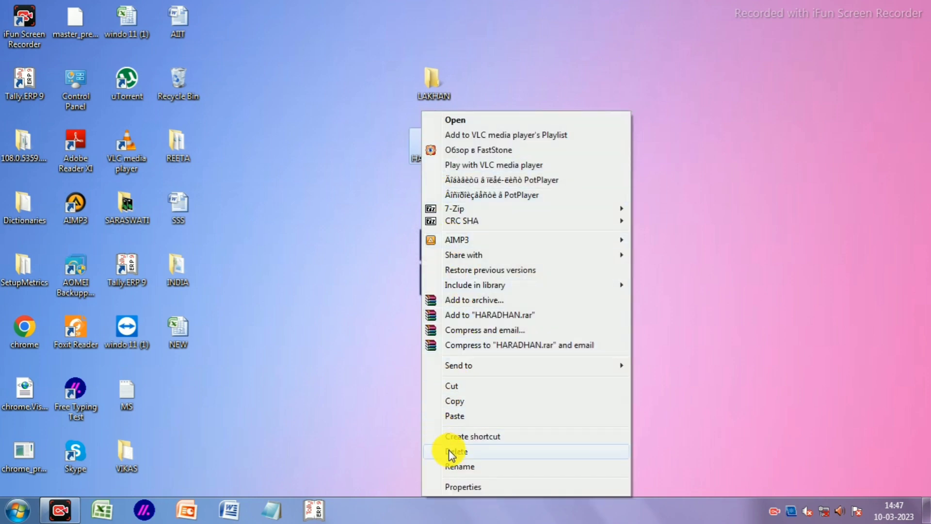
{"action": "left_click", "coordinate": [468, 451]}
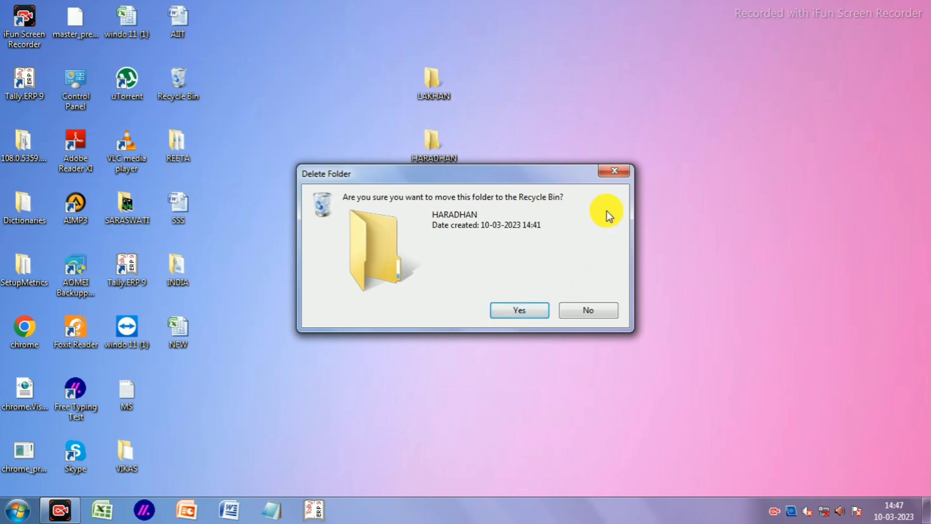
{"action": "left_click", "coordinate": [614, 171]}
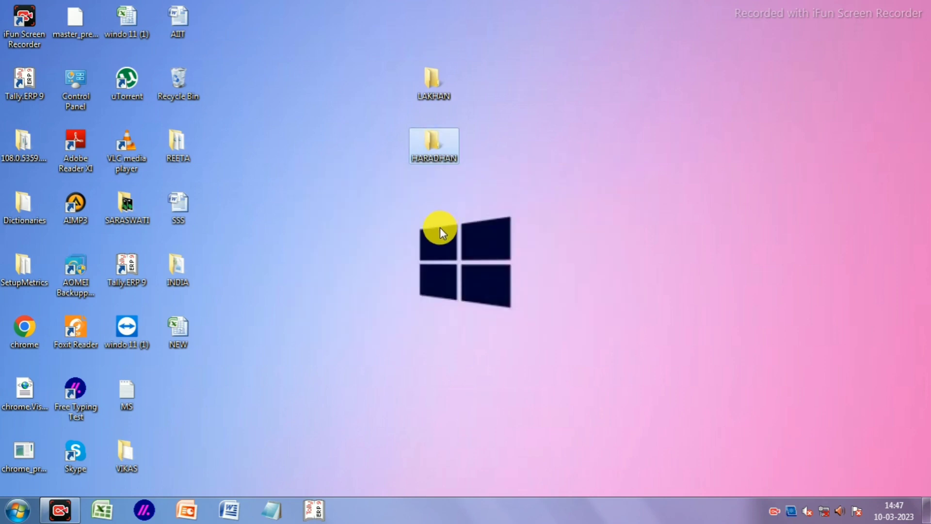
{"action": "left_click", "coordinate": [393, 196]}
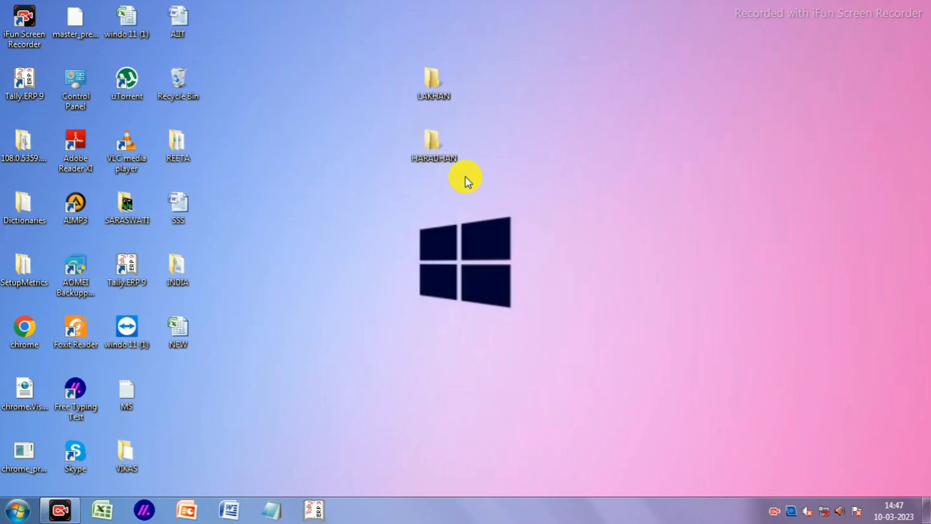
- Permanently delete the HARADHAN folder from the desktop, bypassing the Recycle Bin
{"action": "left_click", "coordinate": [439, 143]}
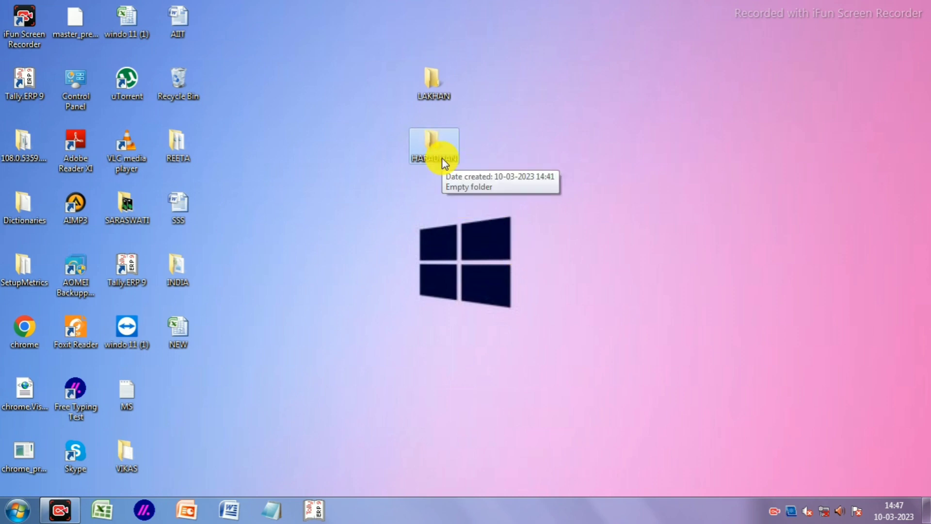
{"action": "key", "text": "shift+Delete"}
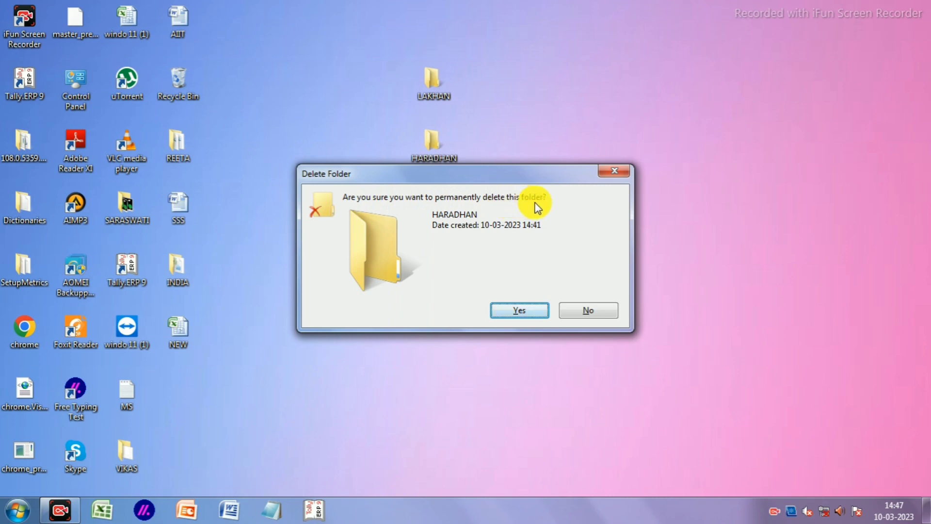
{"action": "left_click_drag", "start_coordinate": [493, 174], "coordinate": [495, 200]}
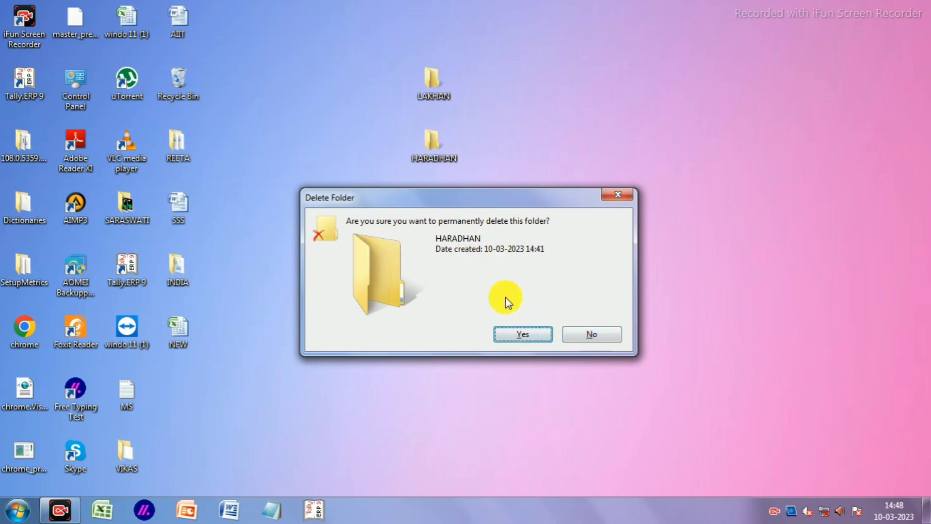
{"action": "left_click", "coordinate": [517, 337]}
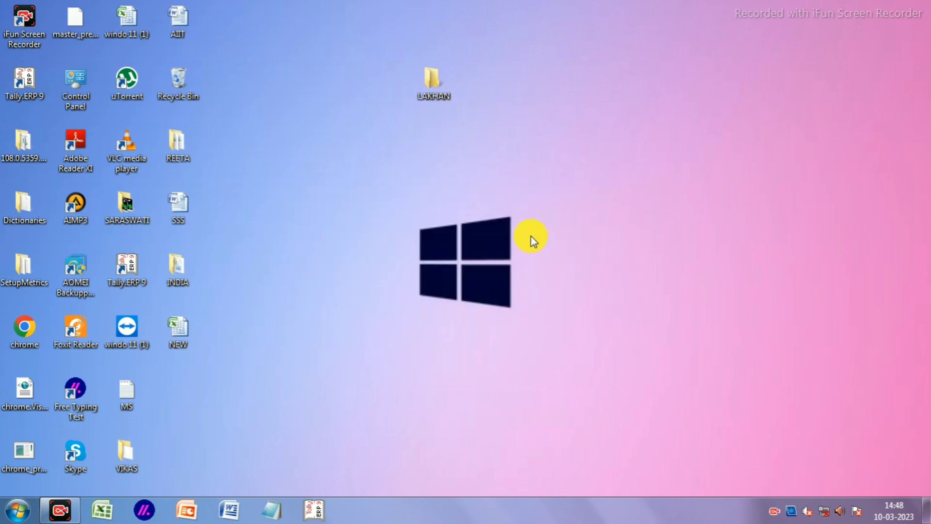